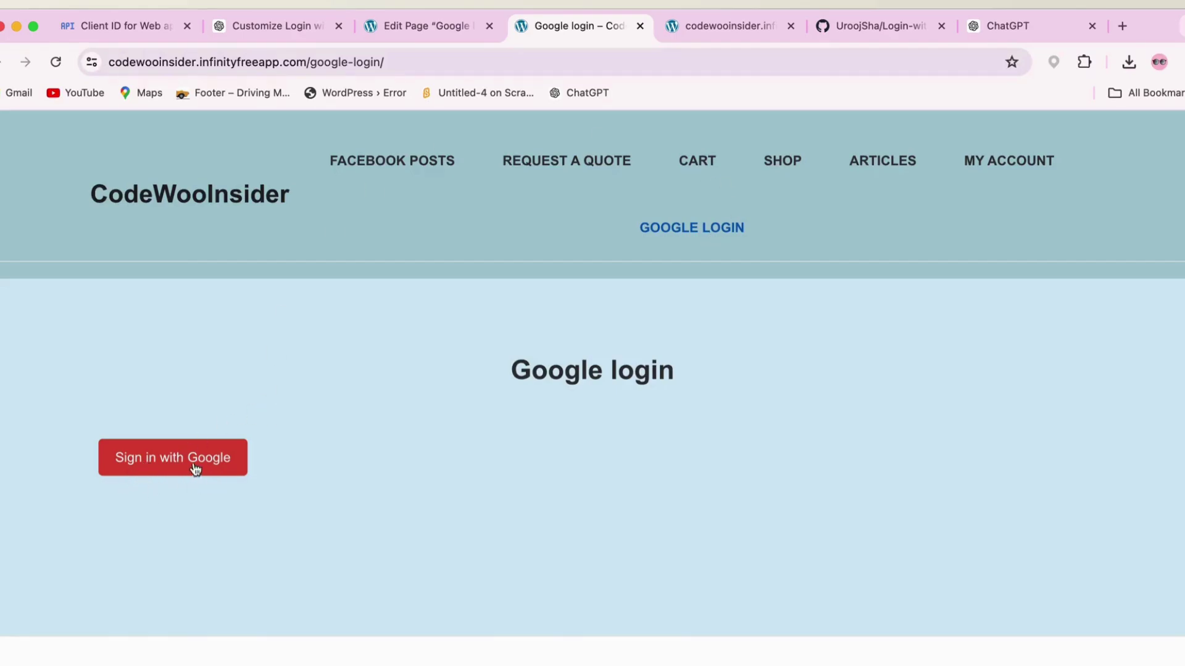
Step: Sign in to the site with Google using the CodeWooInsider account
click(143, 460)
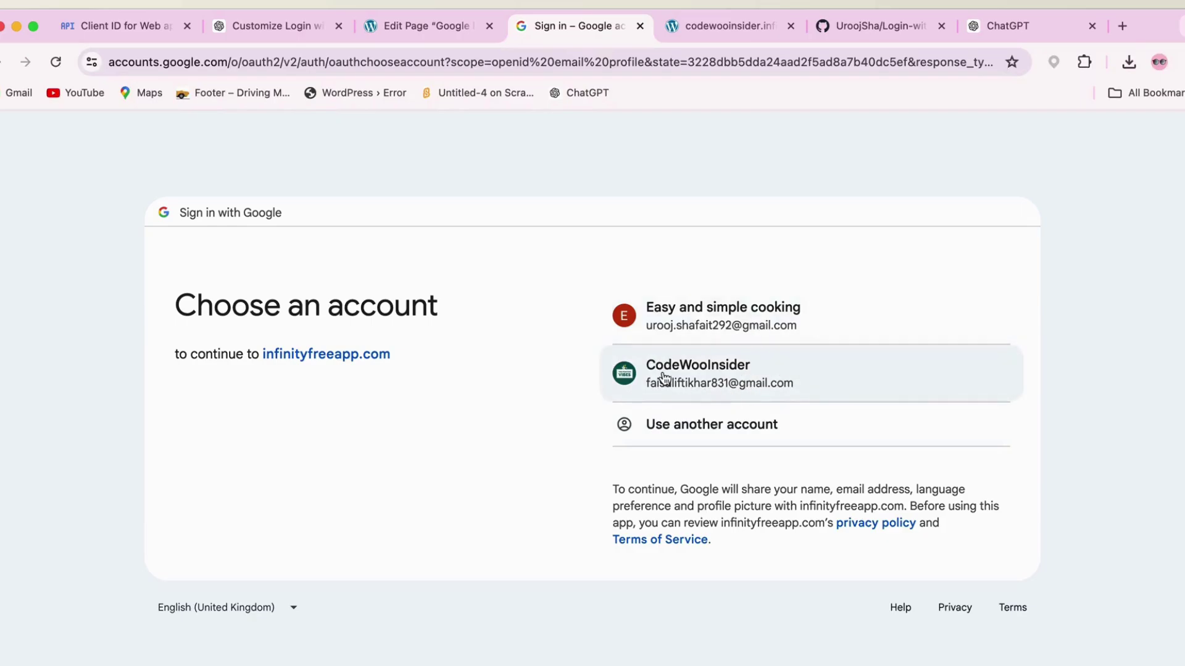
click(754, 379)
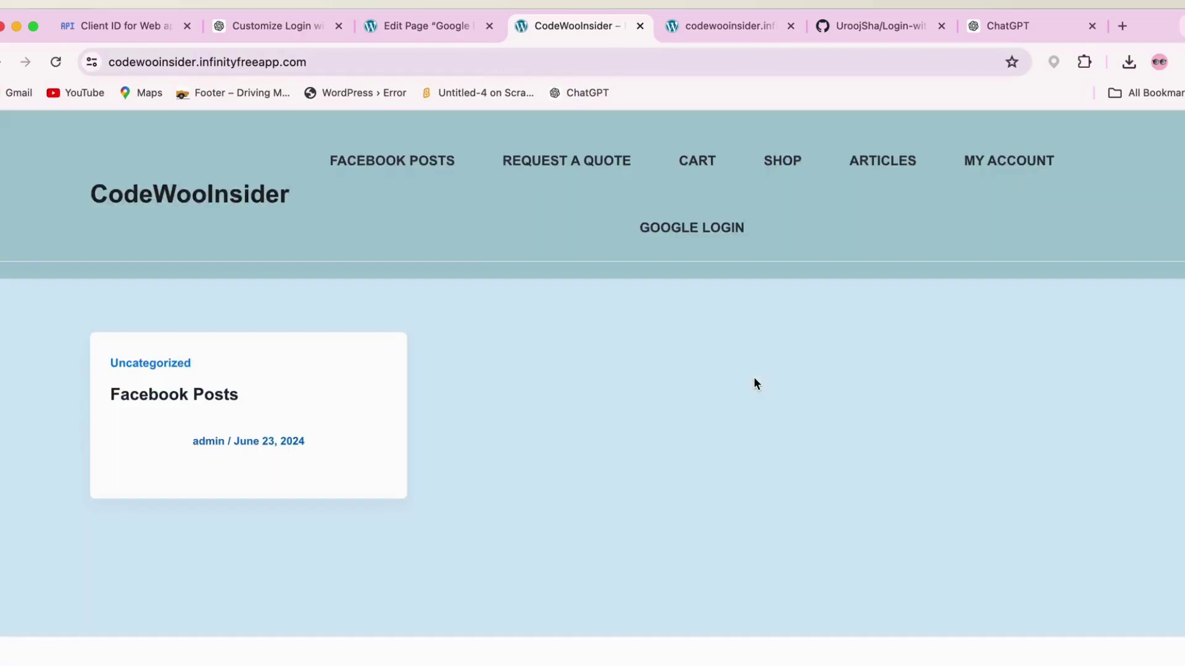
Step: Download the Login-with-Google GitHub repository as a ZIP from its root page
click(694, 240)
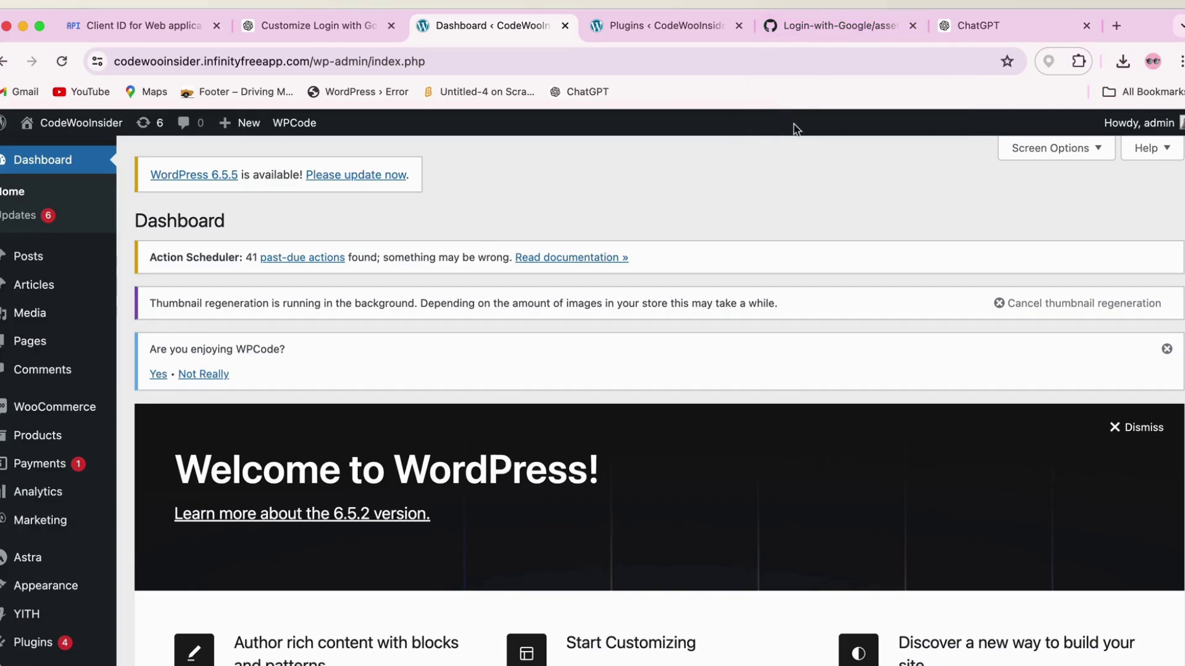
click(816, 28)
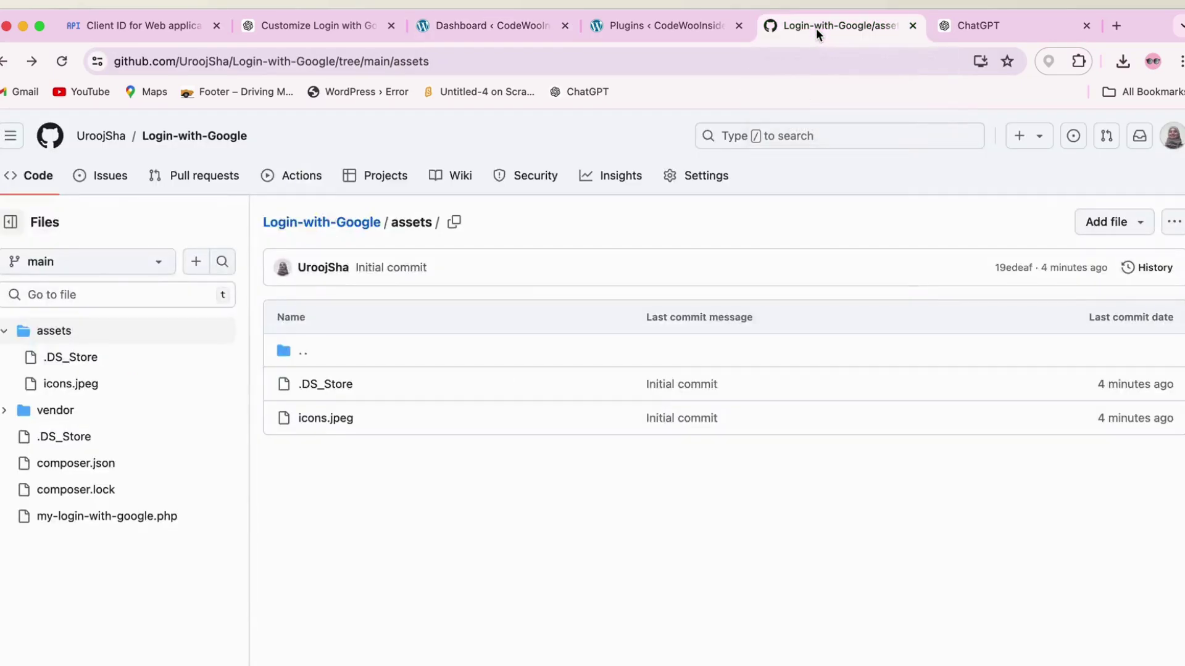
click(178, 141)
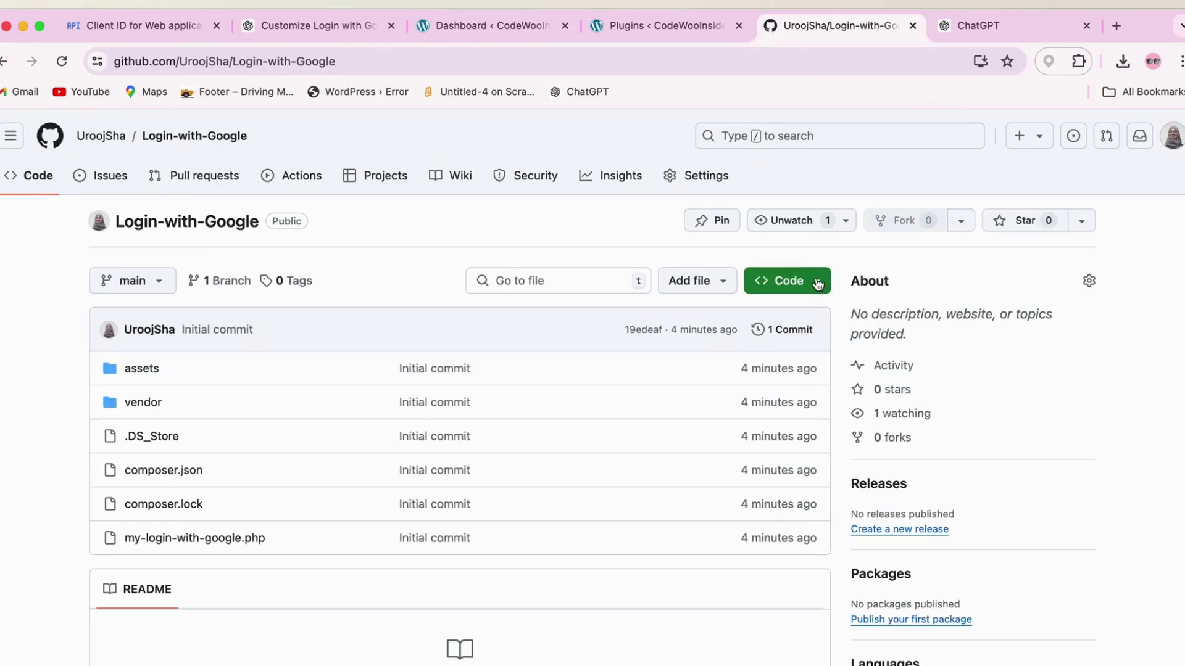
click(782, 281)
click(579, 545)
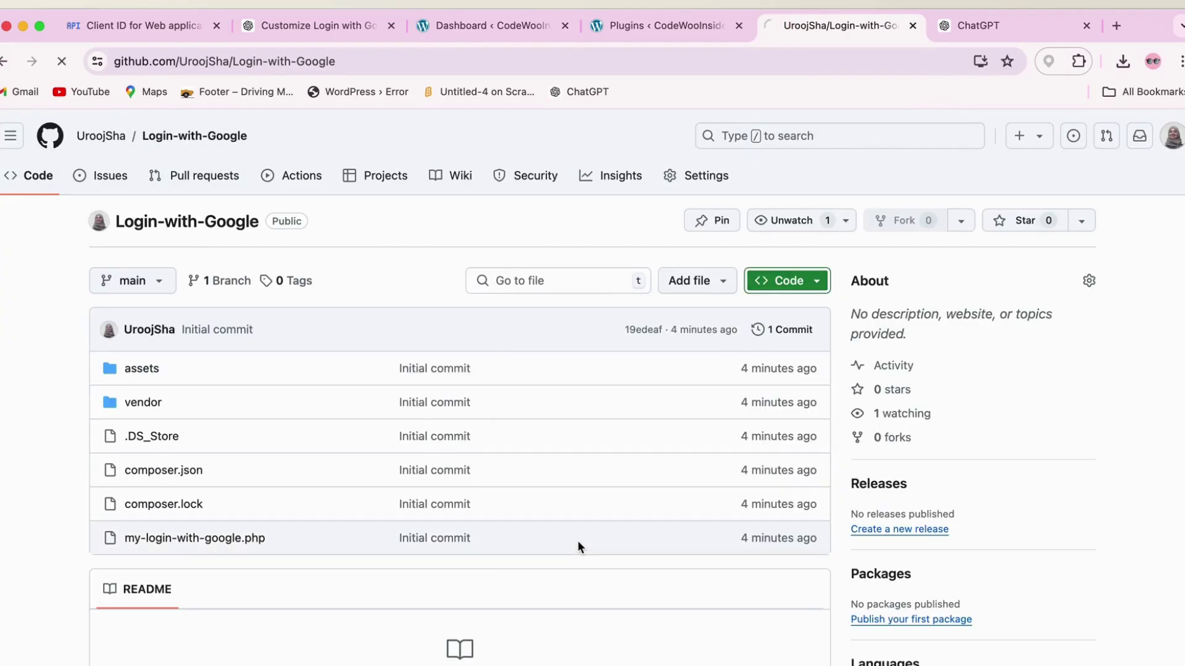
Step: Drag Login-with-Google-main.zip from Downloads onto the desktop
key(ctrl+alt+Right)
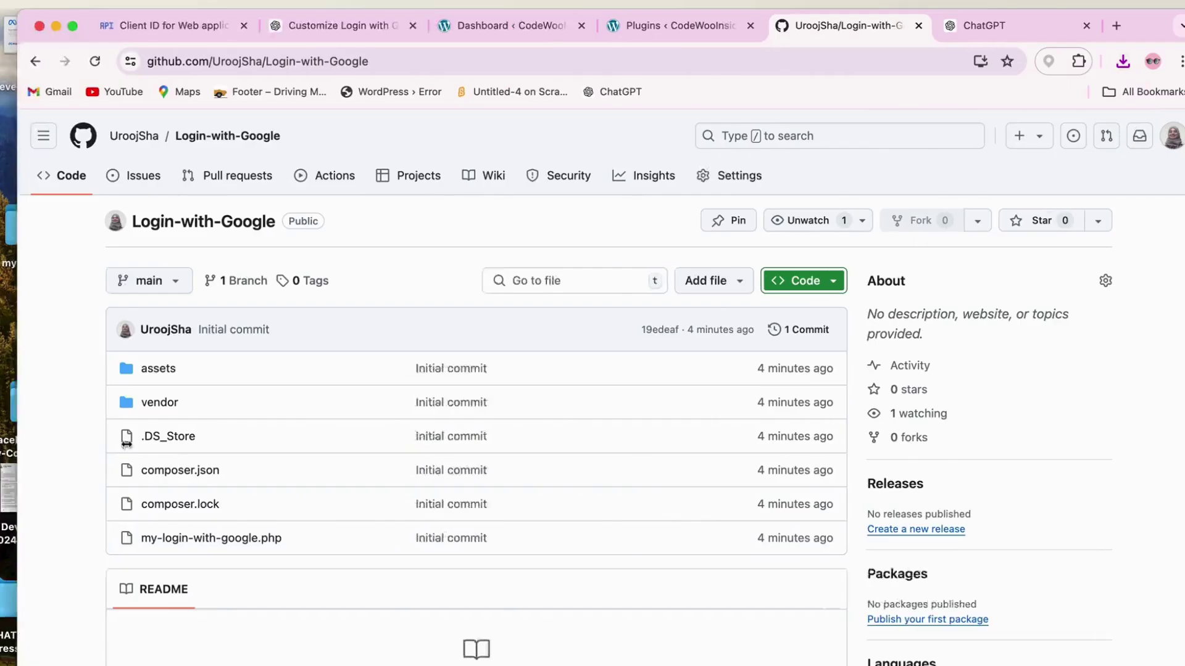
click(1123, 62)
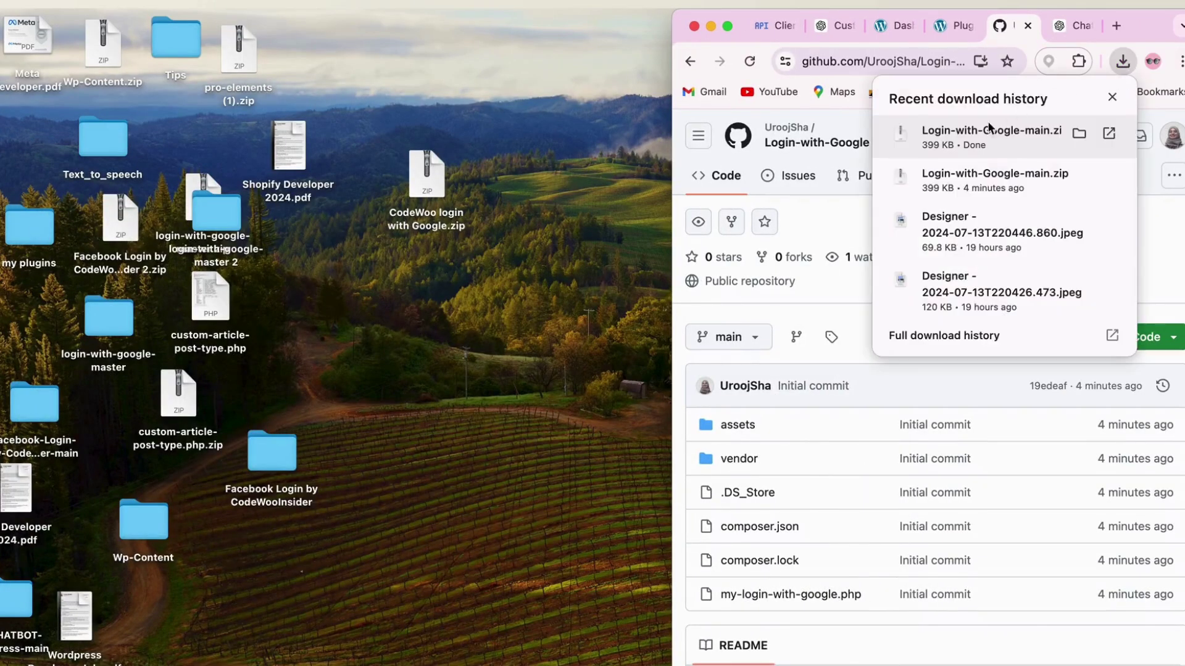
drag(970, 136, 432, 442)
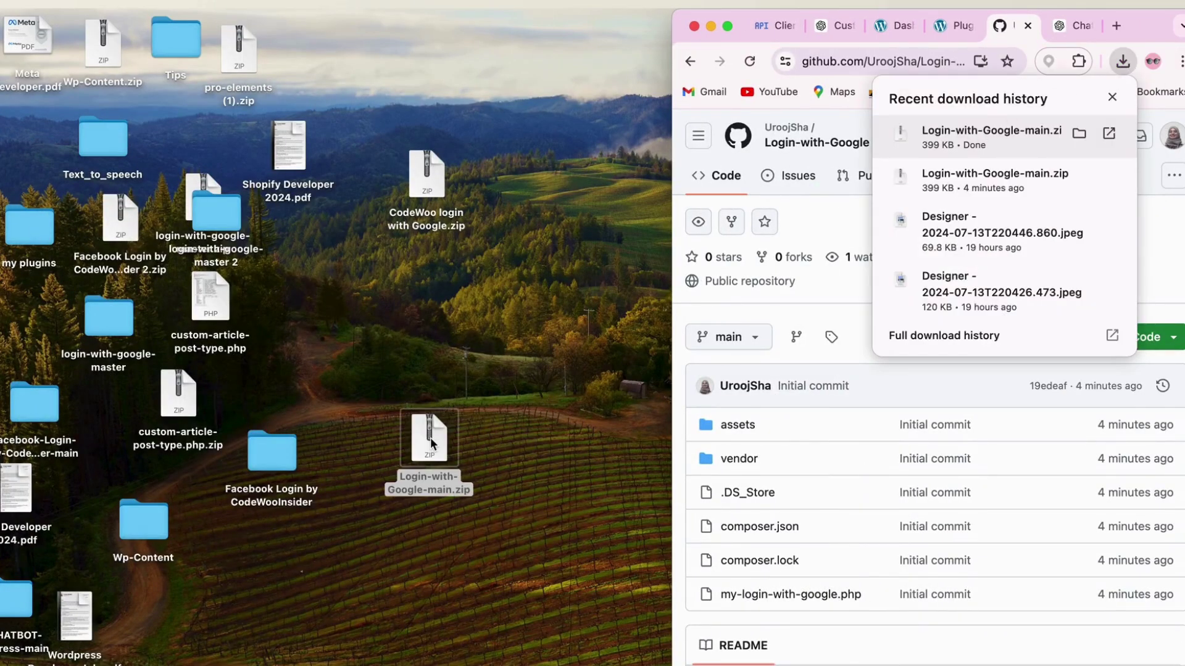
click(456, 509)
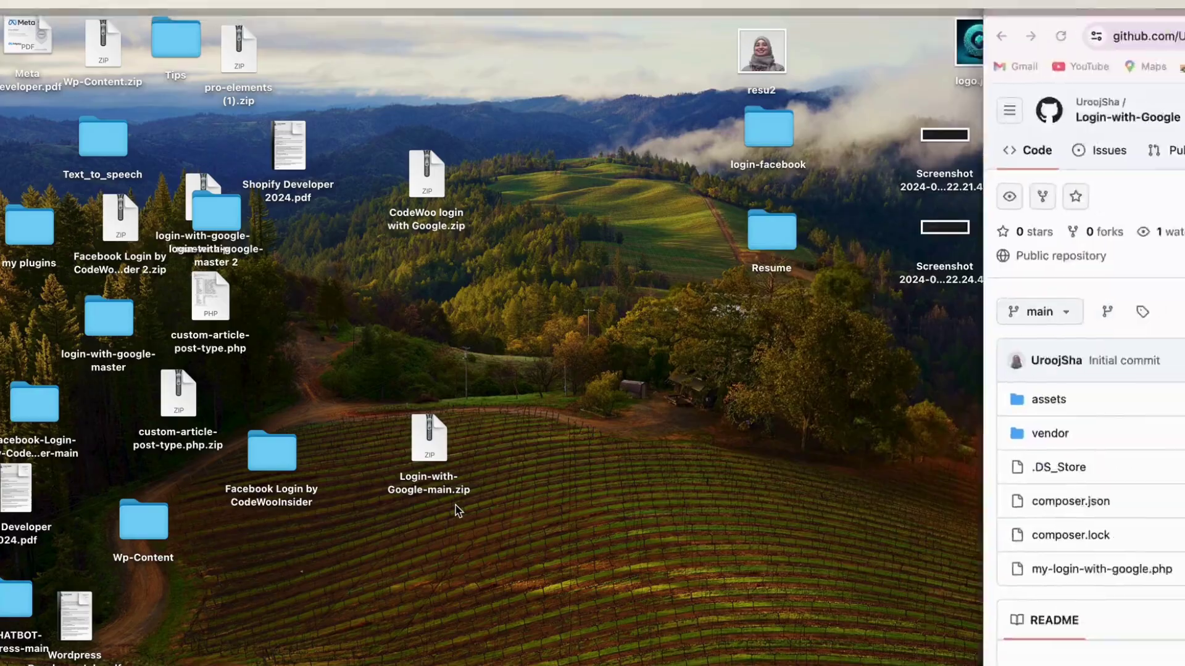
Step: Upload CodeWoo login with Google.zip as a new plugin, install it, and activate it
click(457, 509)
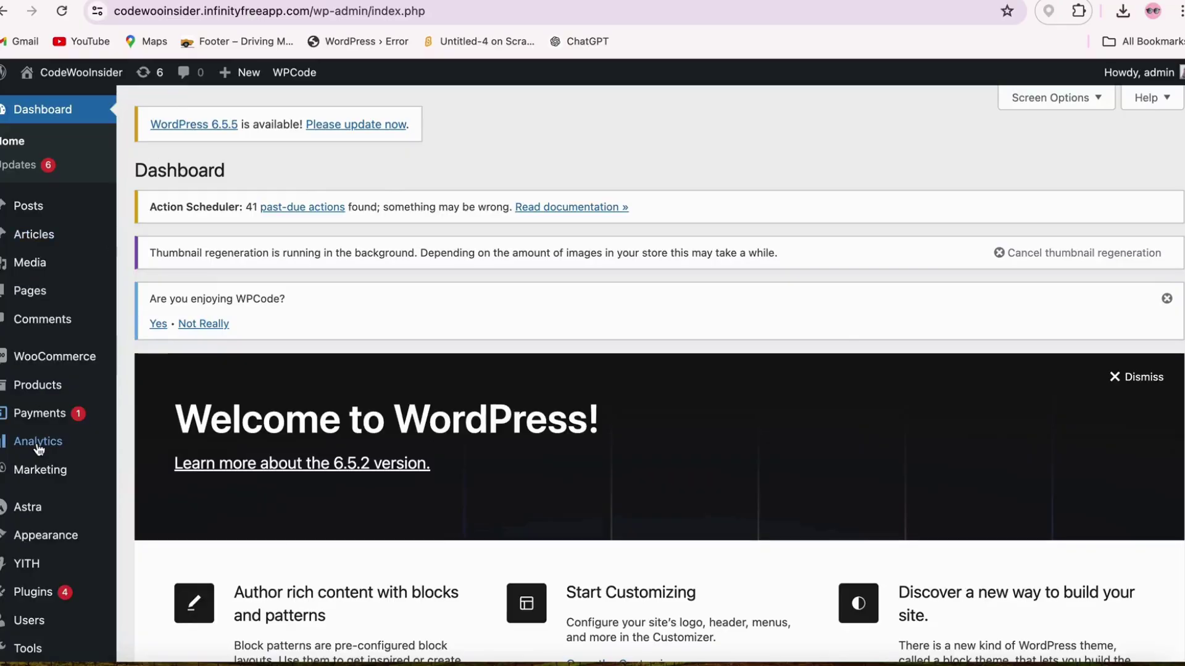
scroll(37, 518, down, 3)
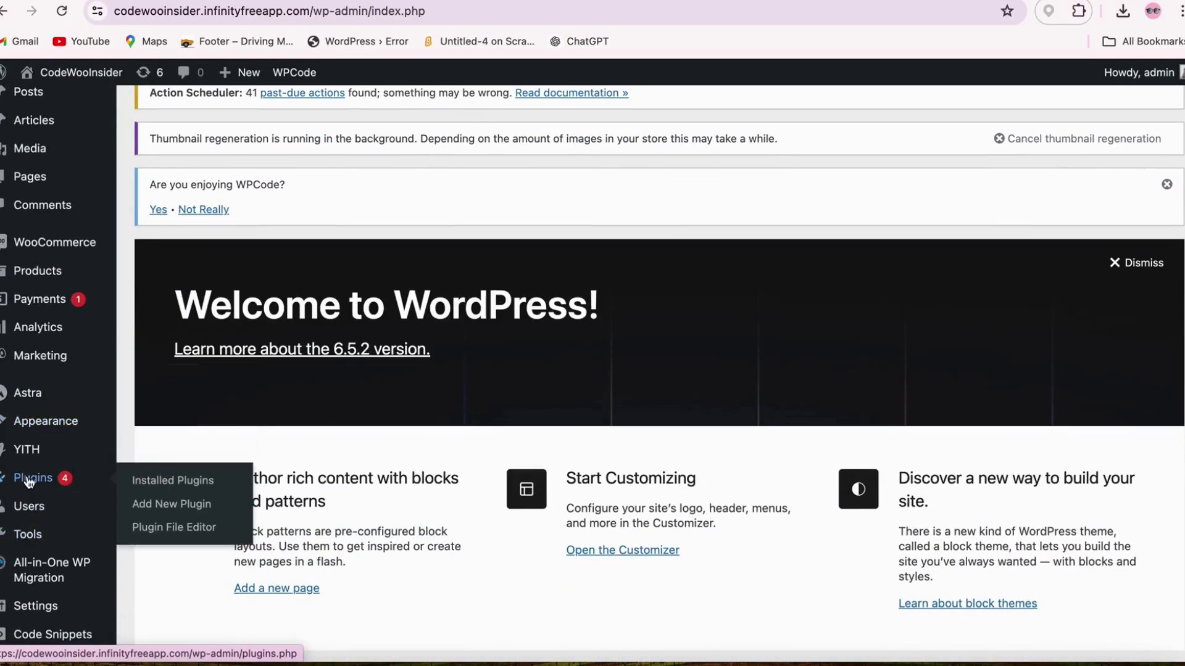
click(29, 484)
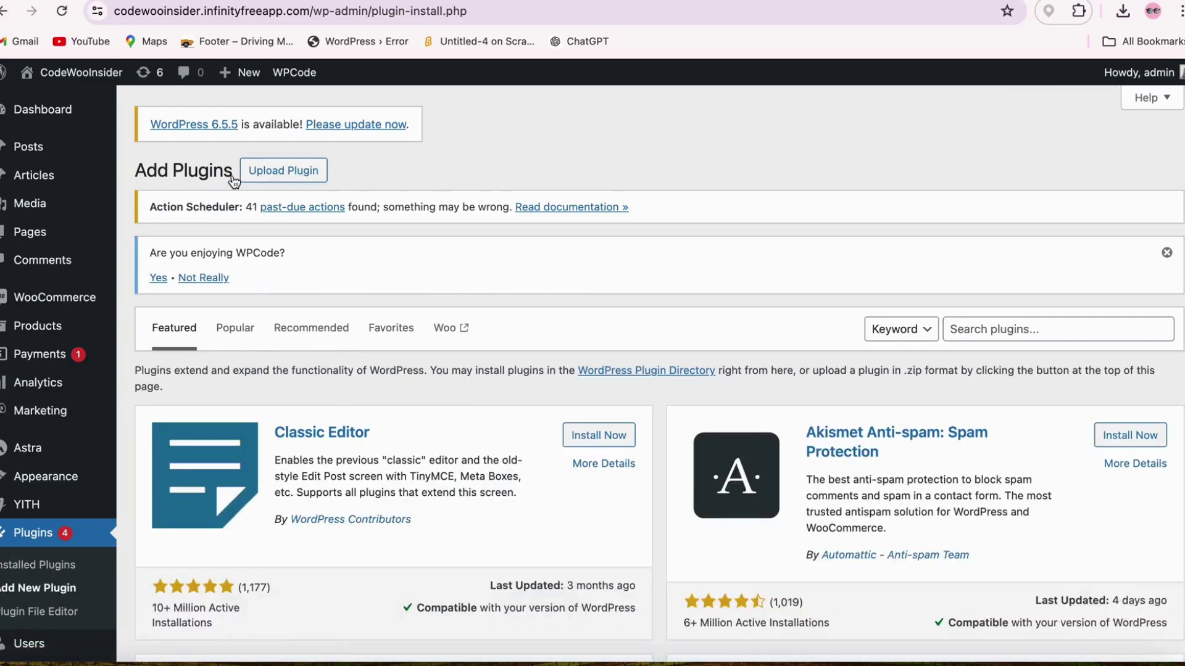
click(291, 171)
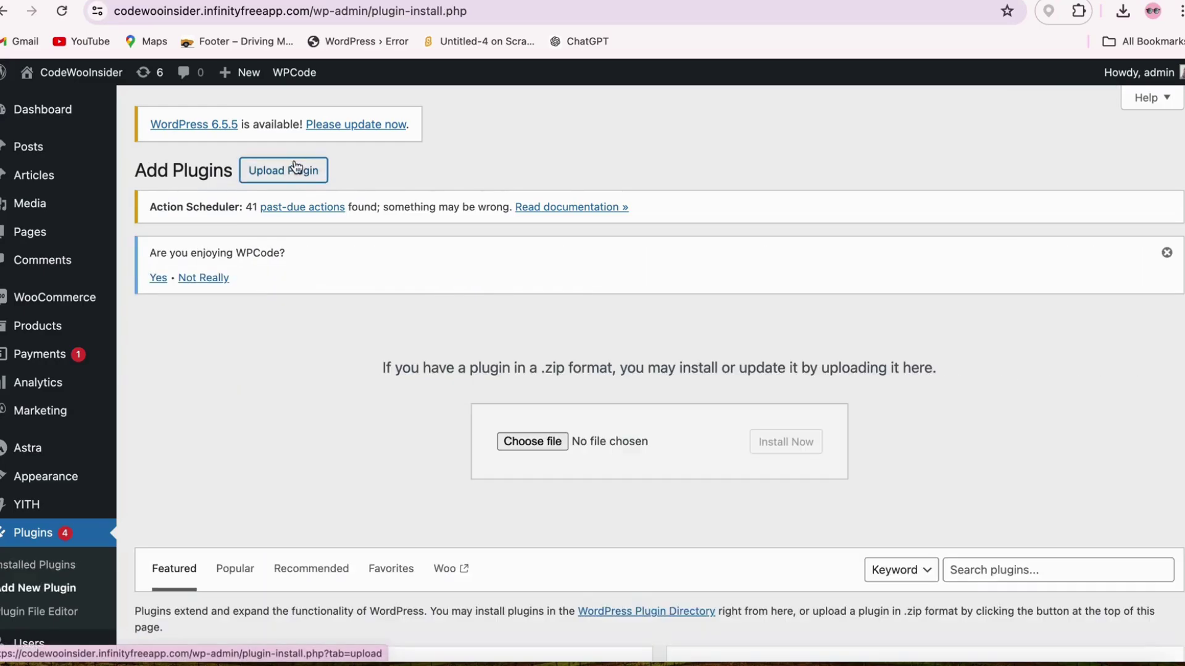
click(533, 443)
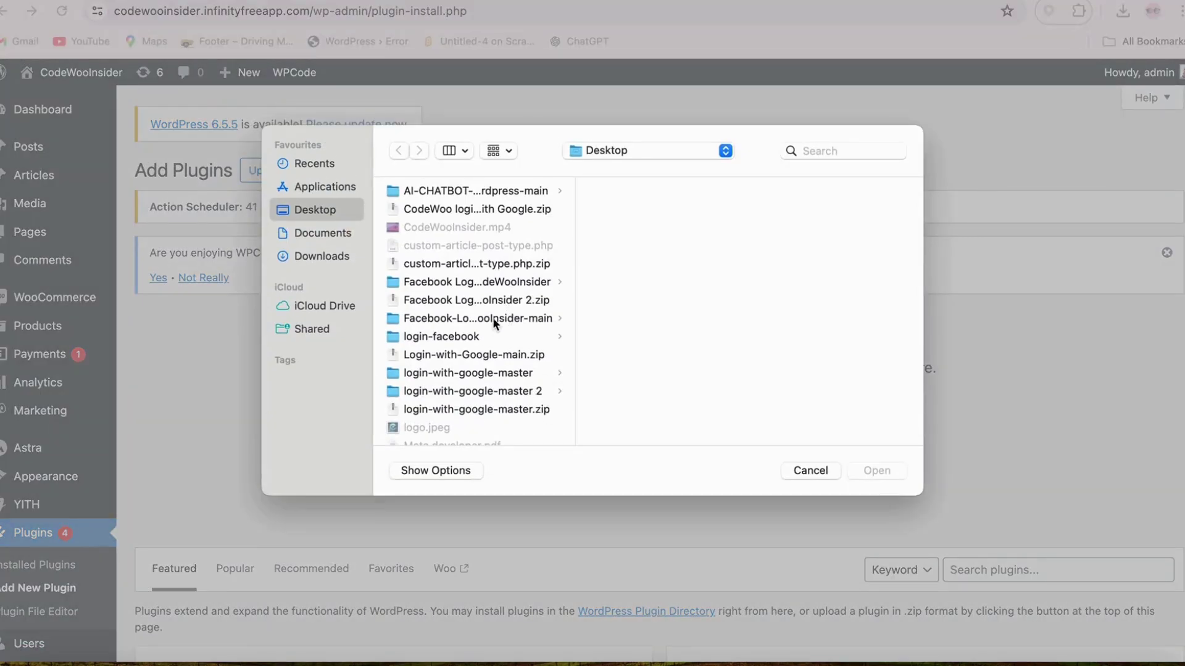
click(495, 210)
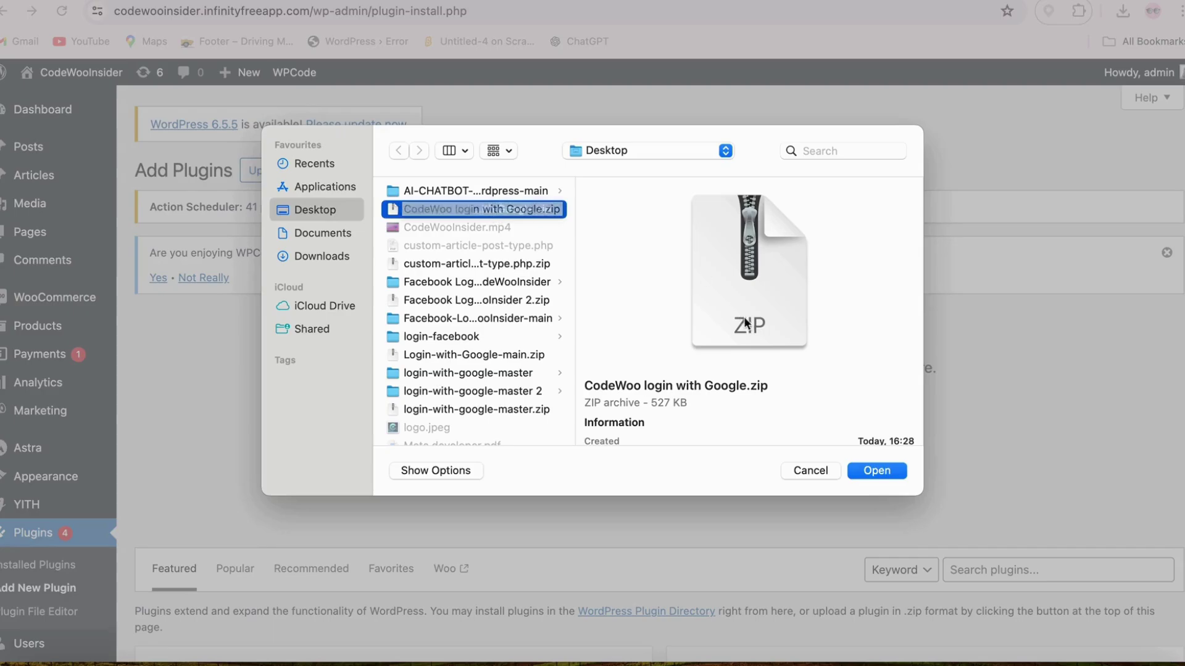
click(877, 471)
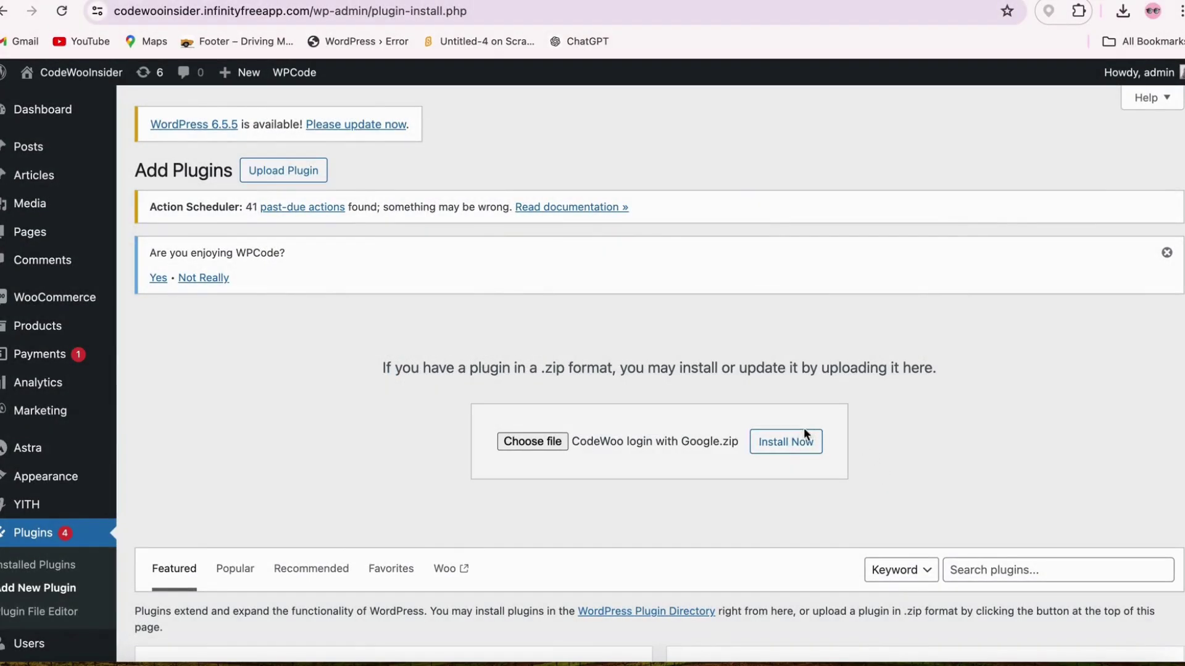
click(792, 445)
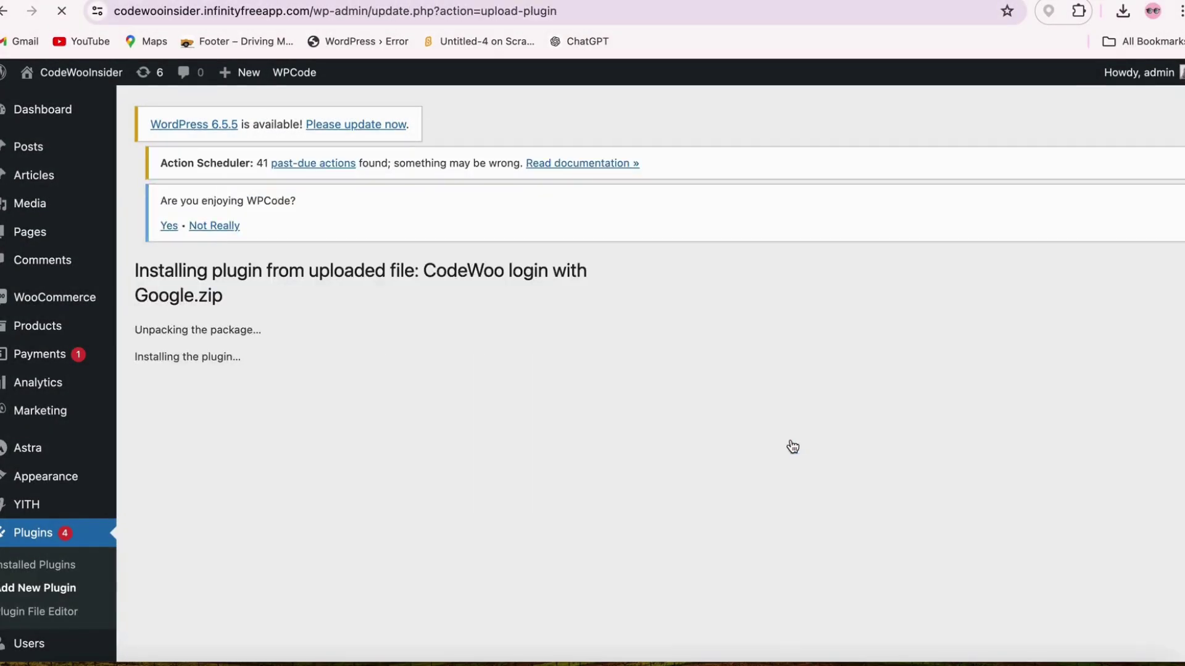
click(170, 431)
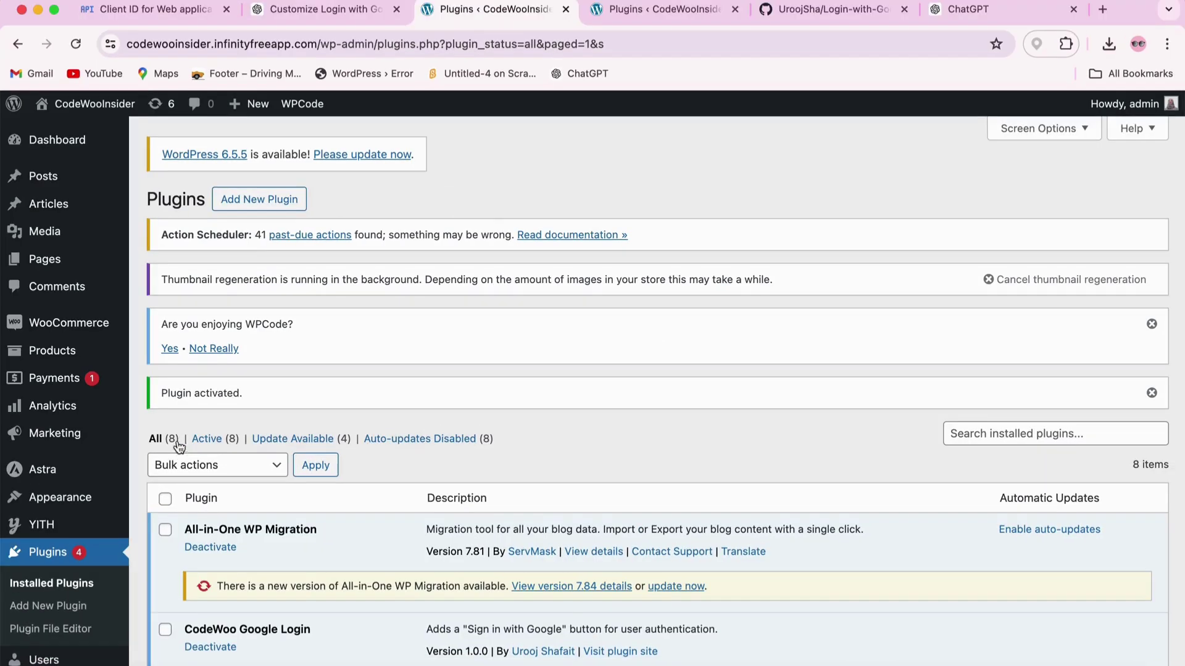
Step: View the plugin's Google Login settings page, then move to the Google Cloud web client credentials
scroll(233, 441, down, 2)
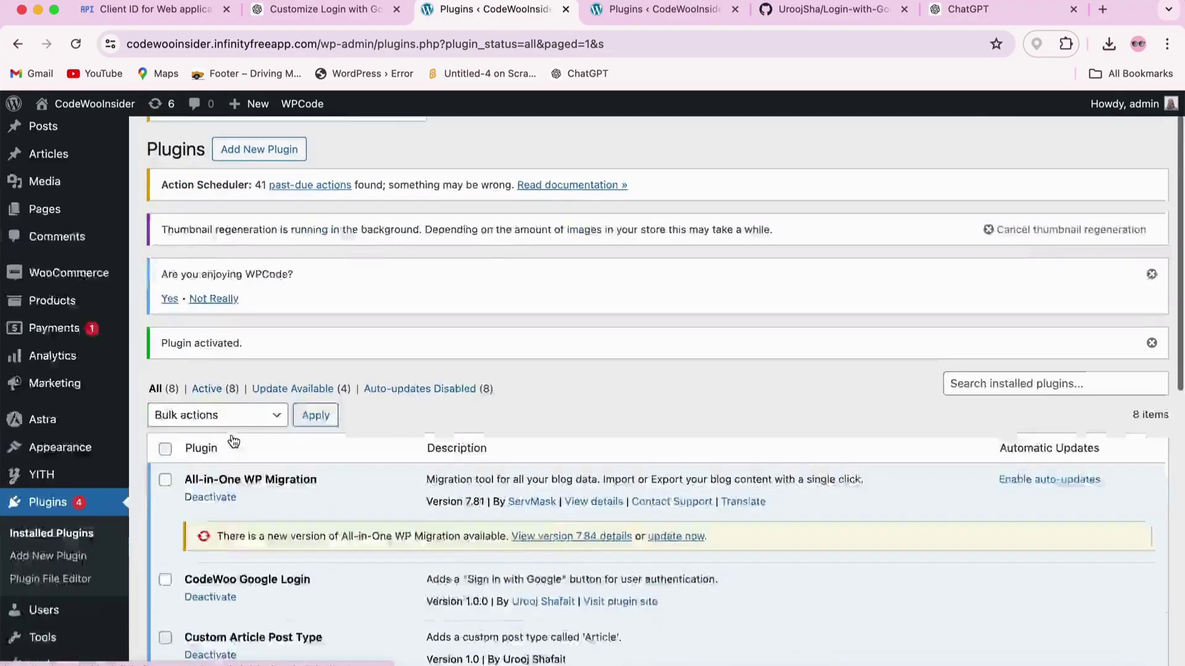
scroll(233, 441, down, 3)
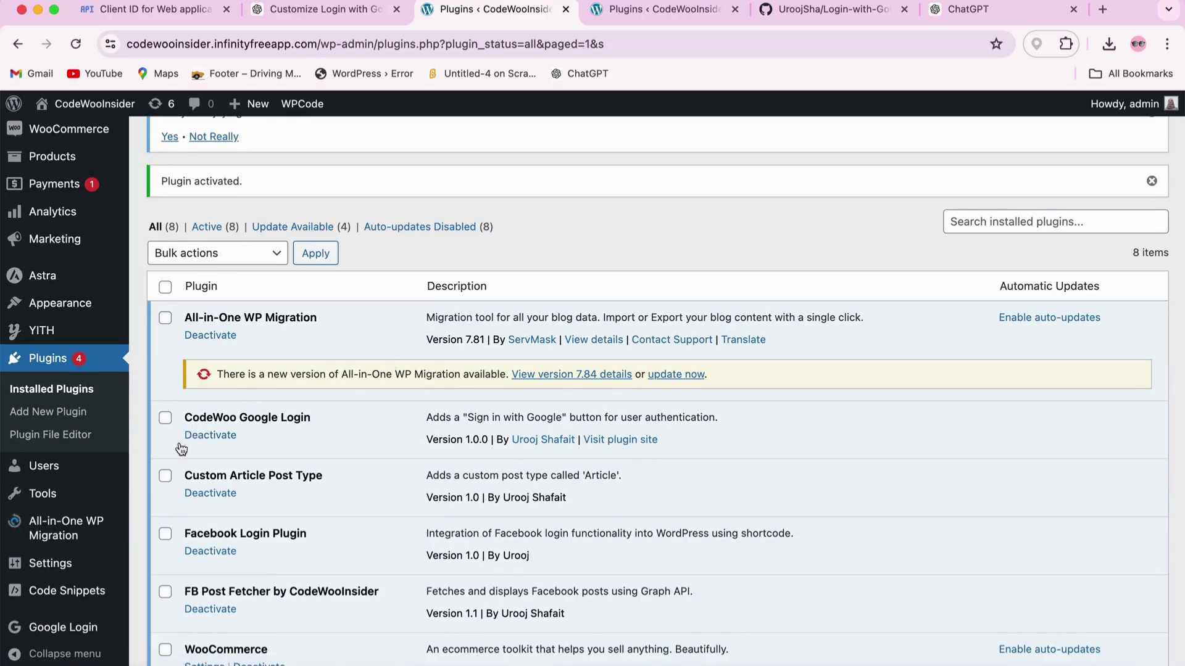
scroll(44, 550, down, 2)
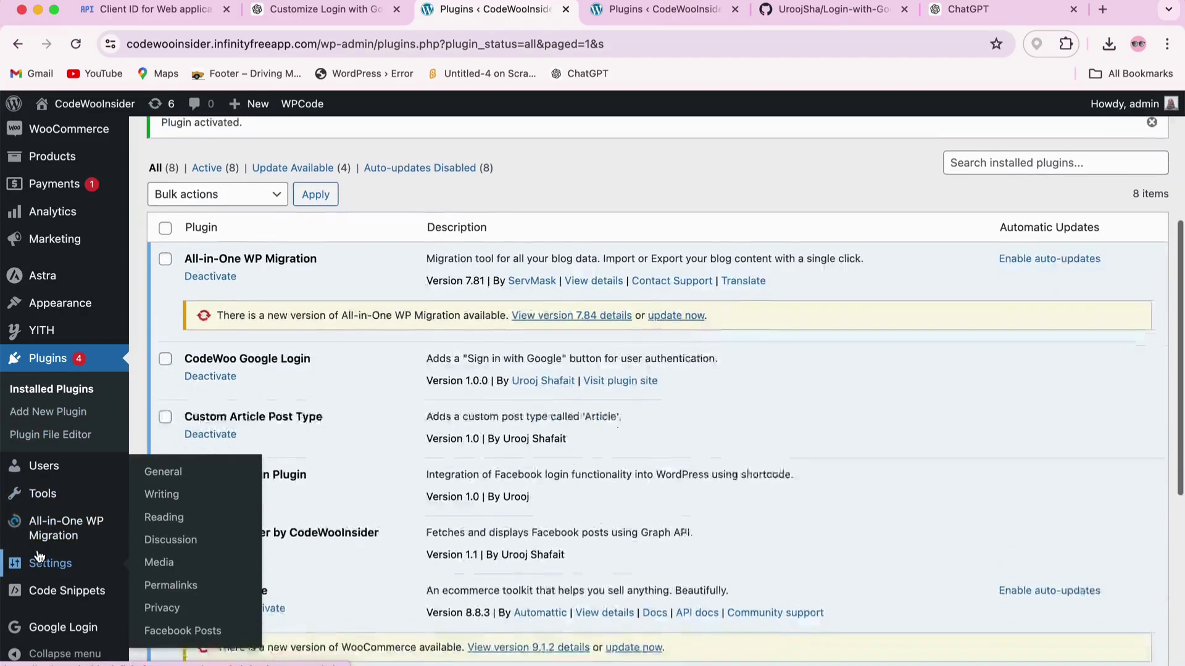
mouse_move(31, 570)
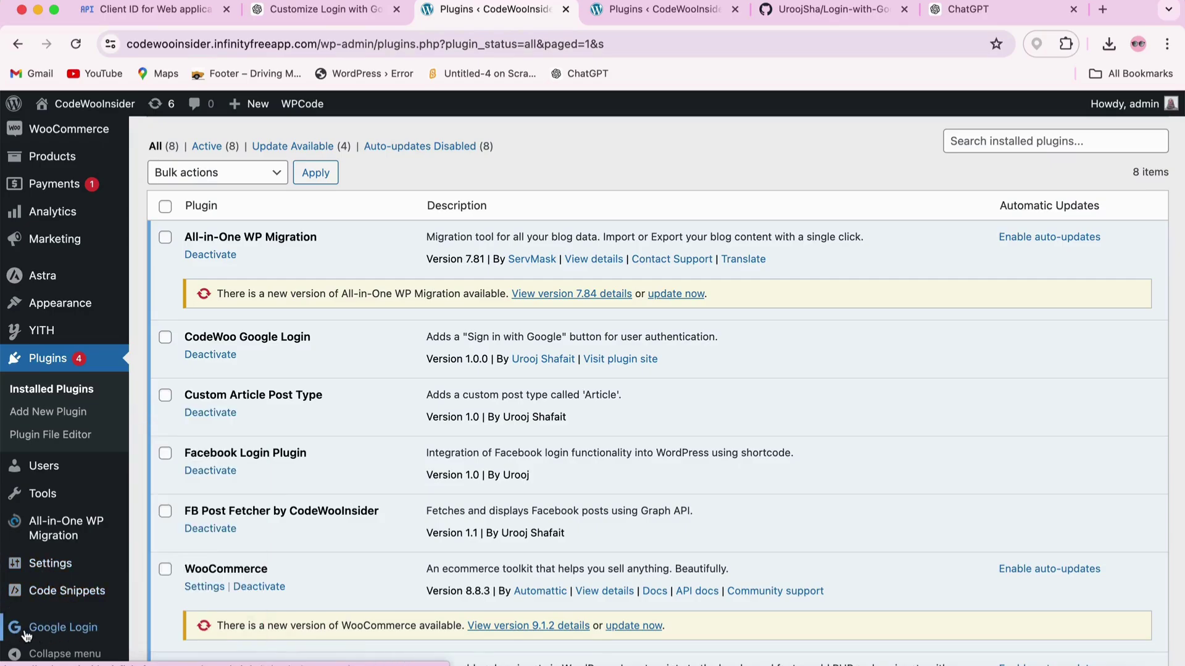
click(61, 634)
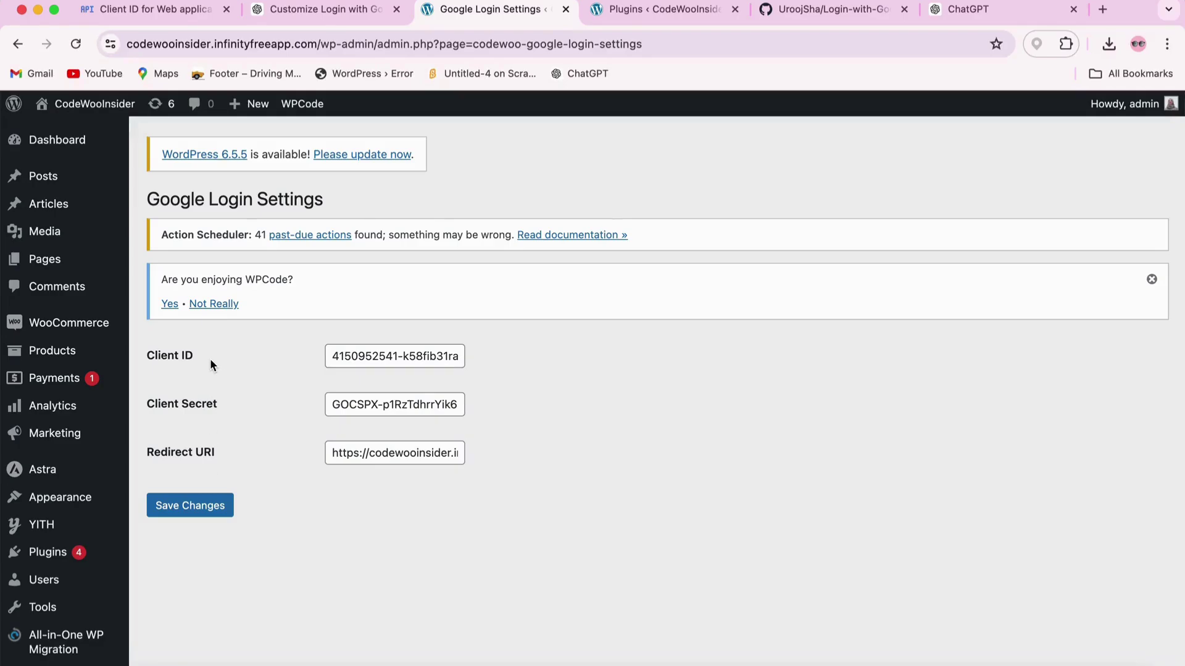
click(139, 13)
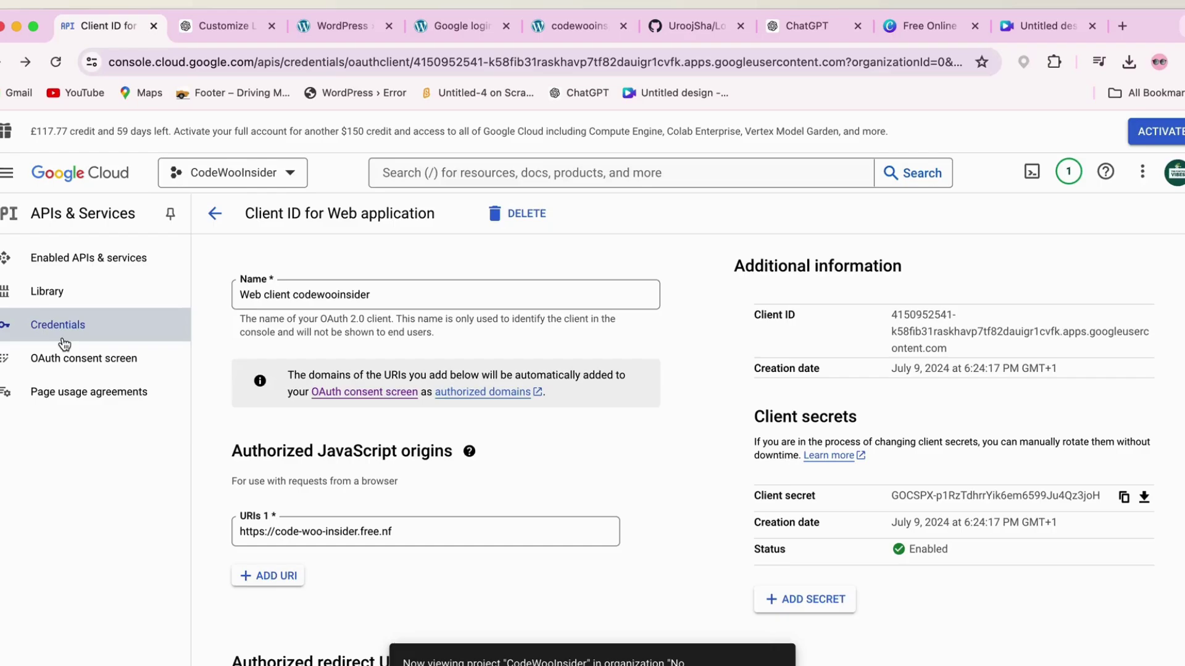
Step: Start creating a new Google Cloud project from the project picker, then abandon it
click(287, 174)
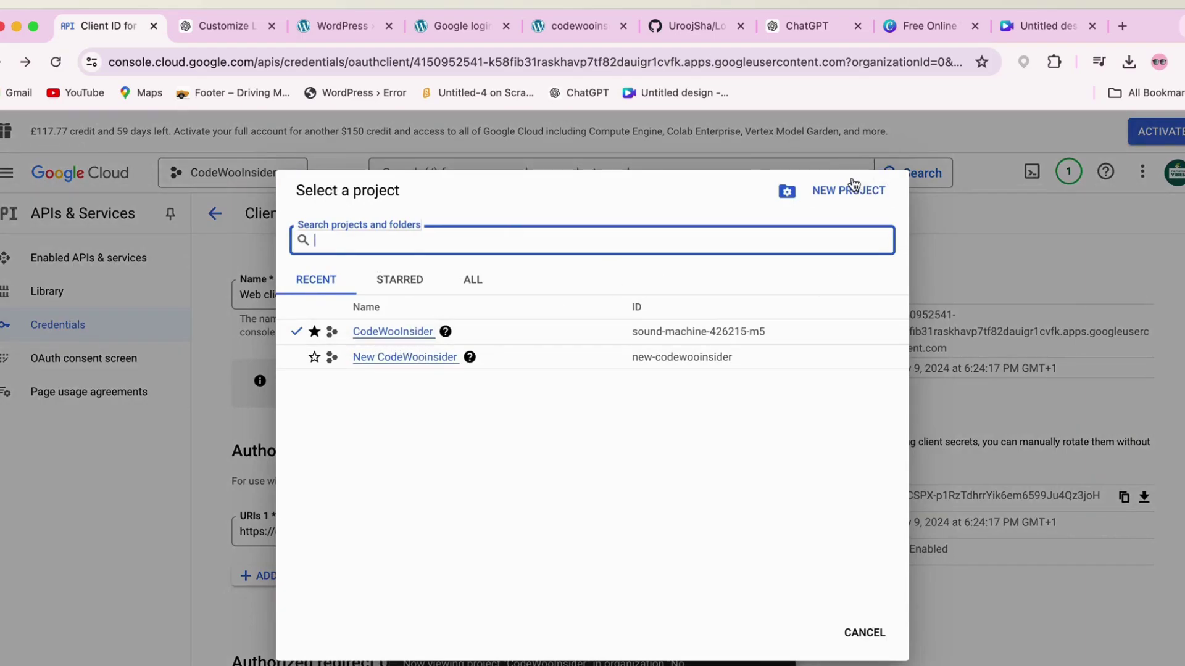
click(841, 209)
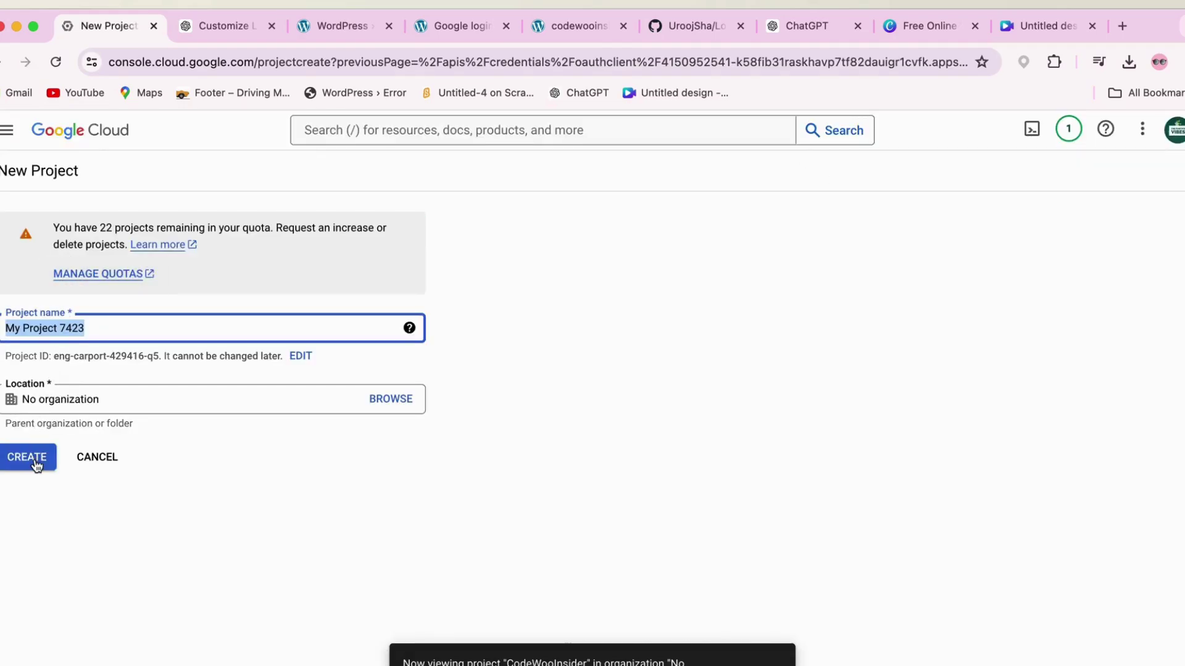
click(98, 458)
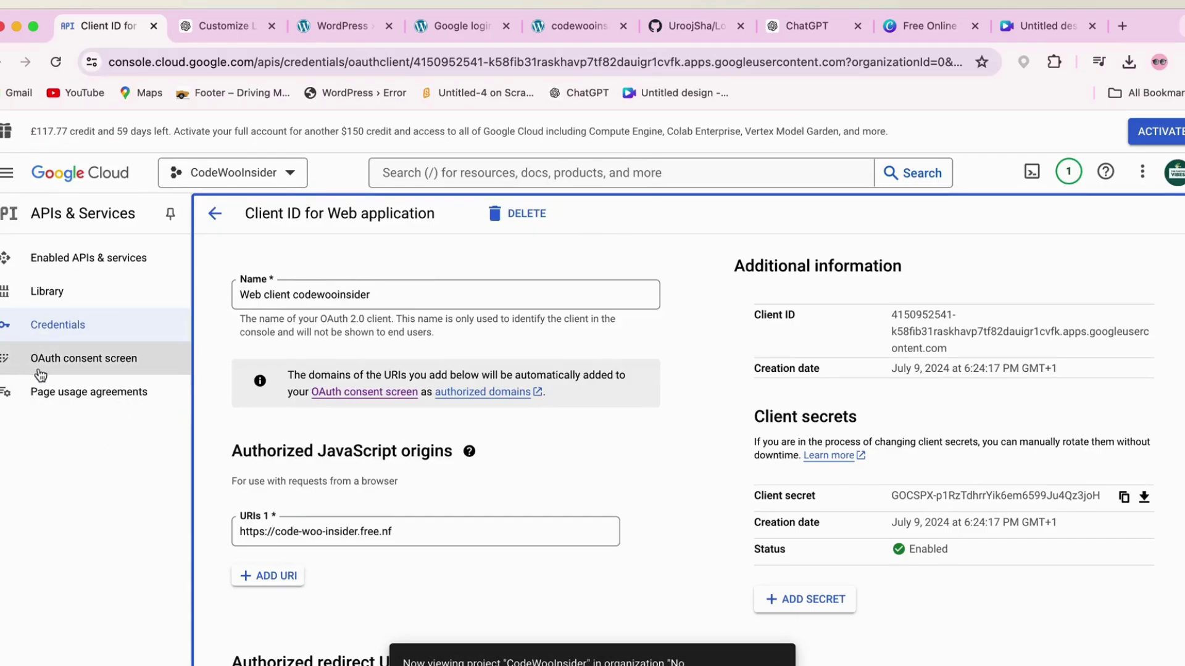
Step: Review the Login to Codewooinsider OAuth consent screen (Testing, External) and dismiss the help popup
click(69, 371)
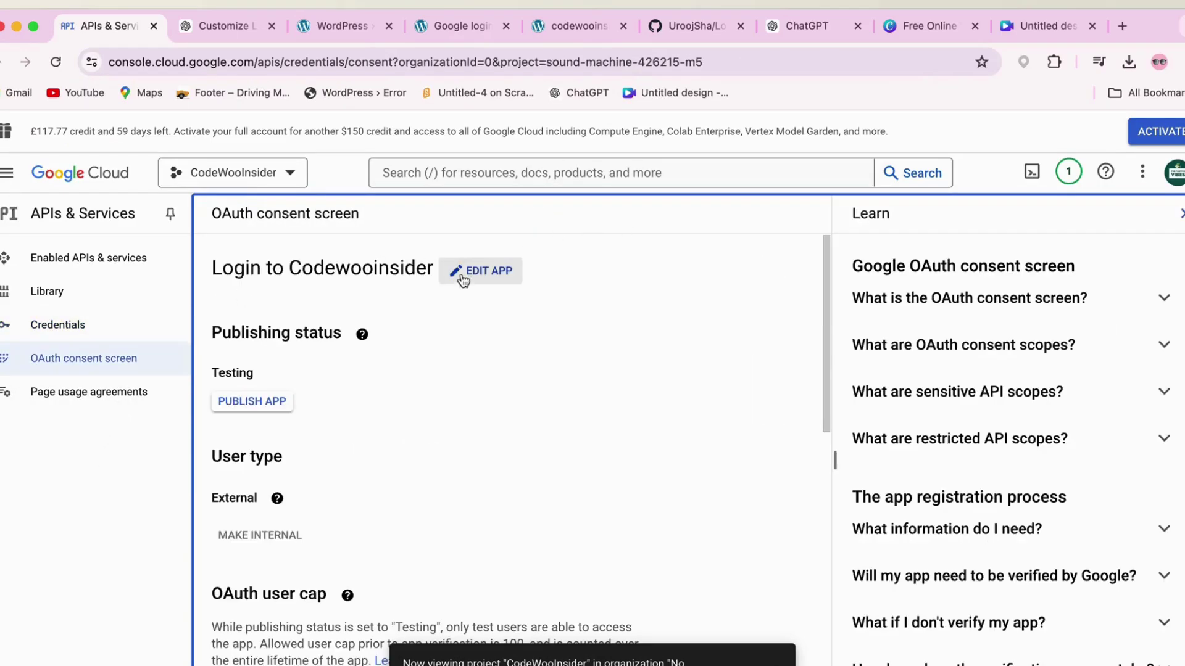
scroll(464, 477, down, 10)
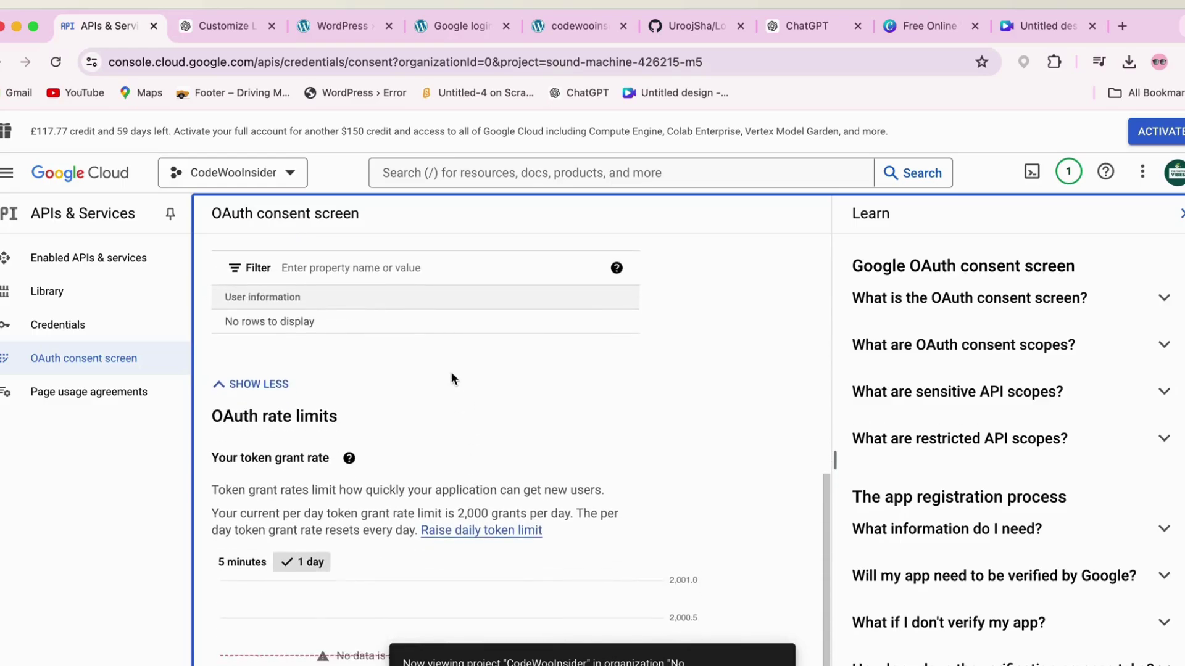
scroll(450, 378, up, 12)
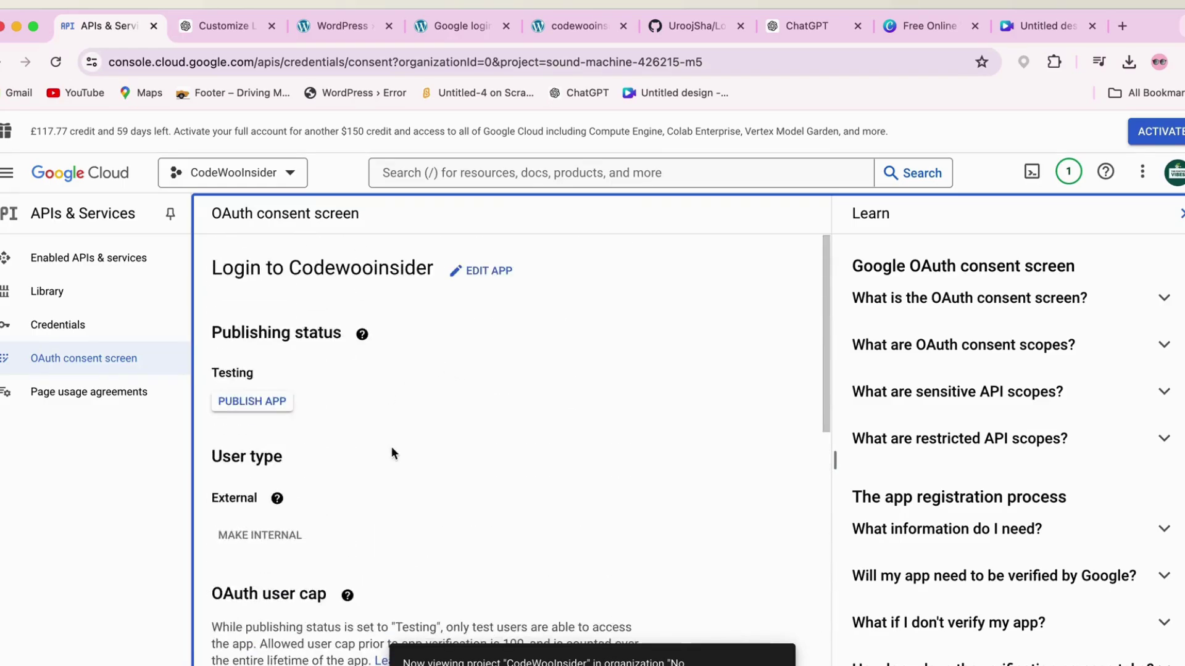
scroll(395, 465, down, 3)
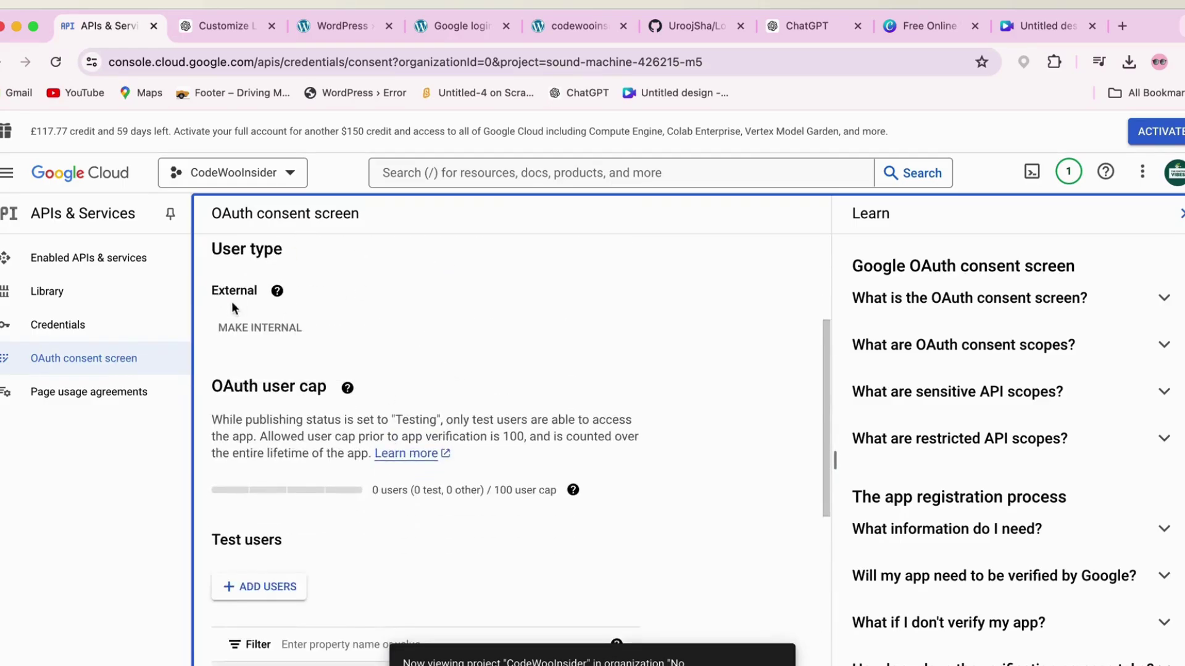
click(417, 339)
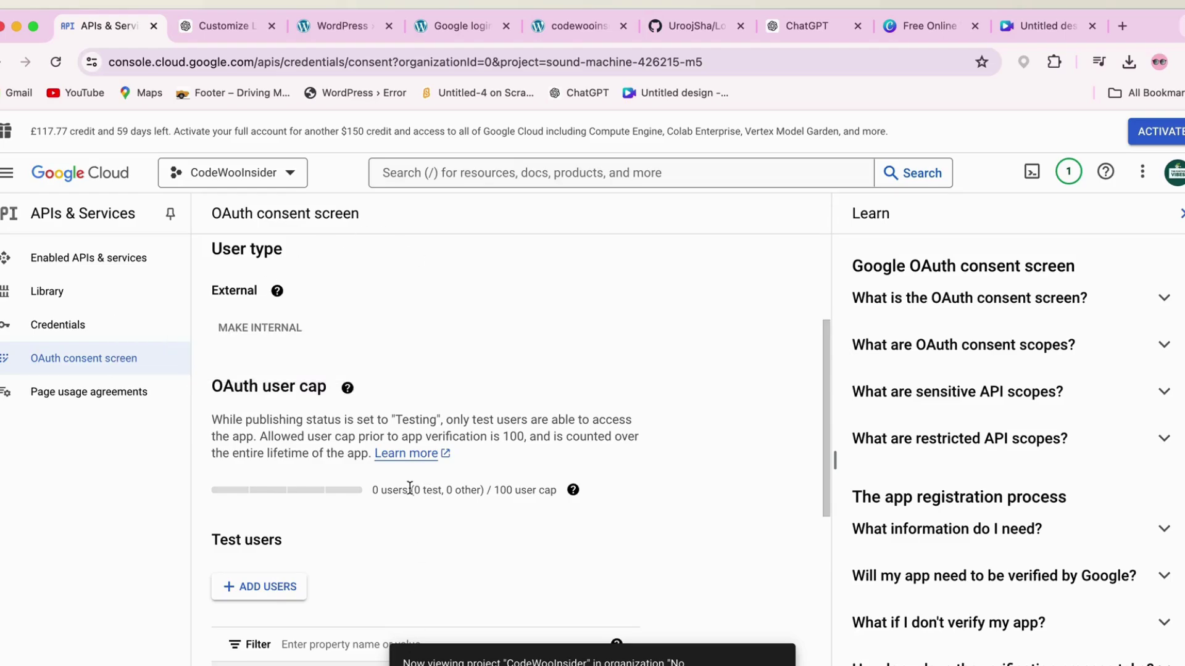
Step: Begin a Web application OAuth client ID from Credentials, then return to the credentials list
click(72, 327)
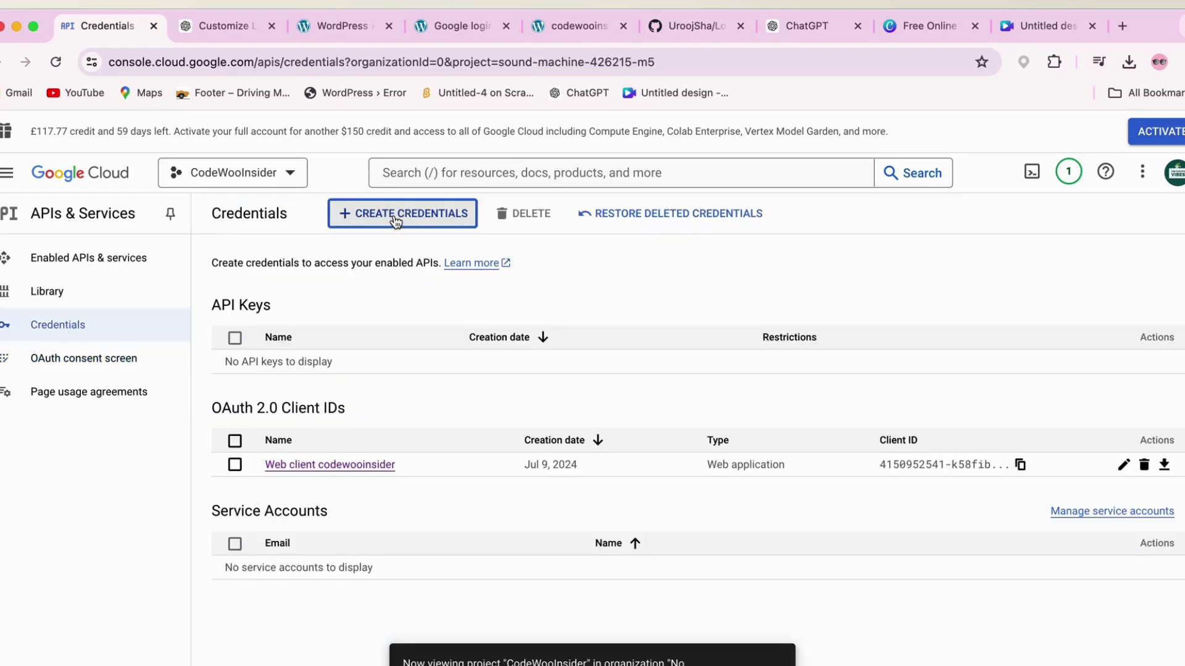
click(397, 221)
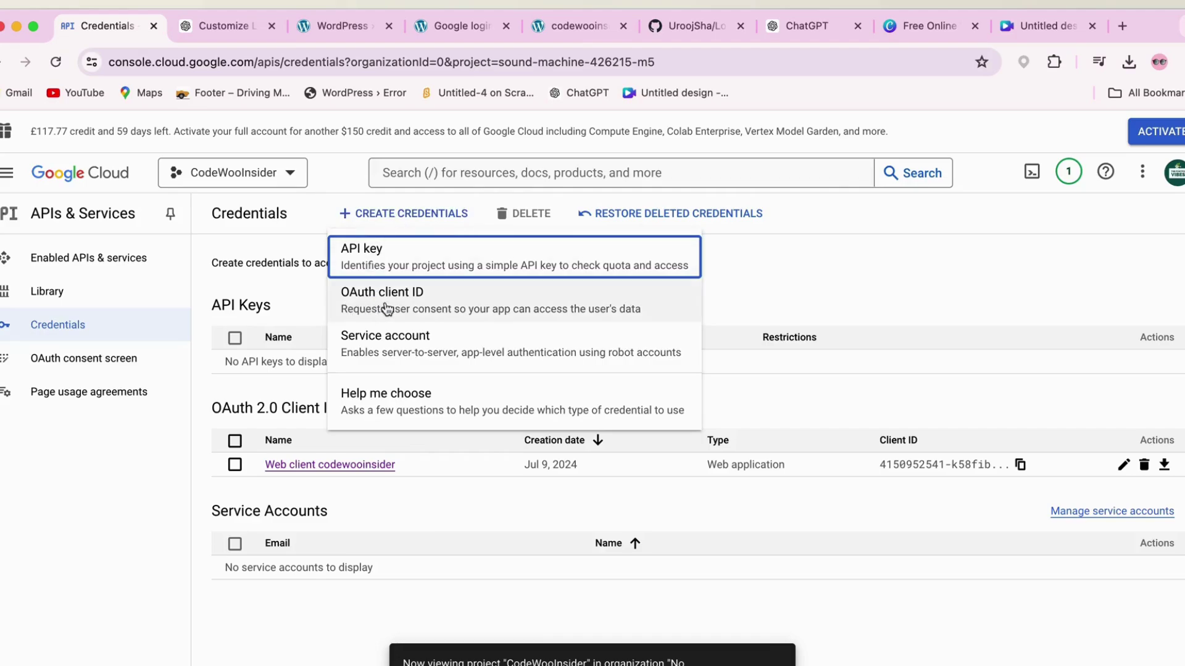
click(442, 307)
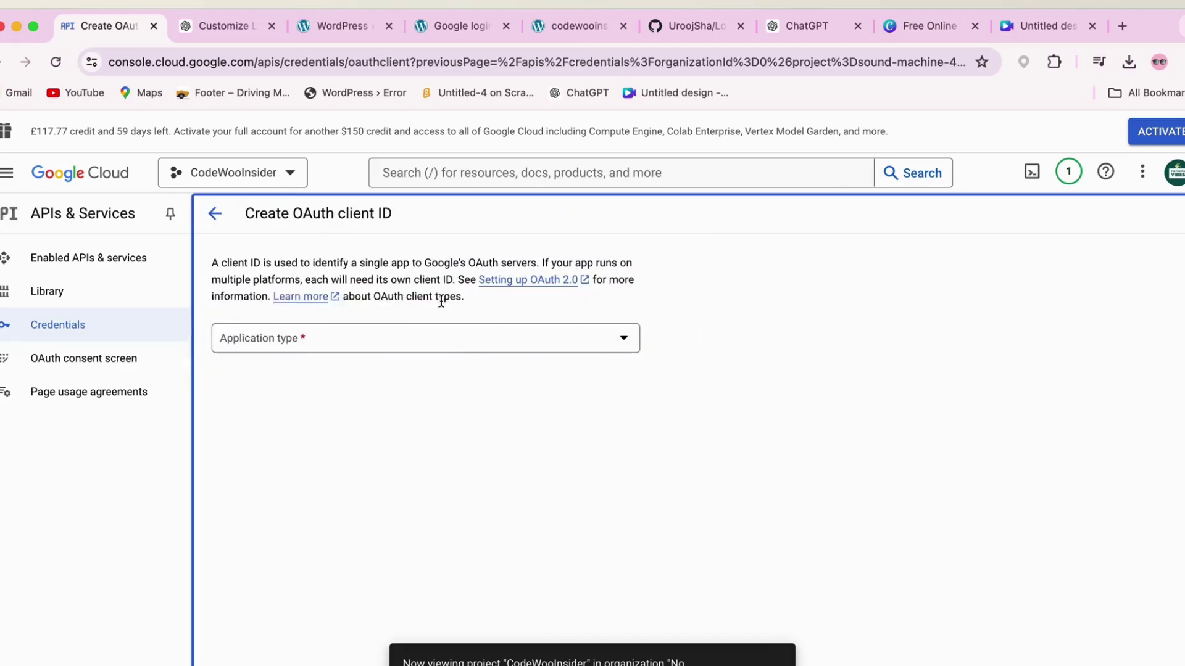
click(323, 343)
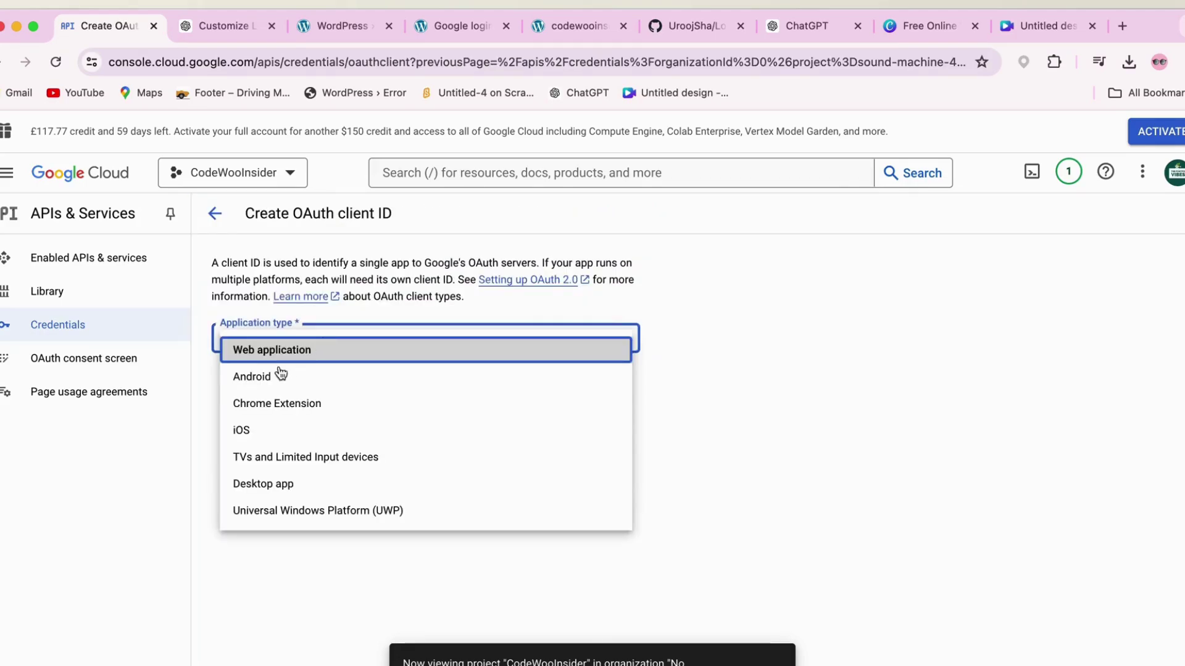
click(266, 357)
mouse_move(454, 562)
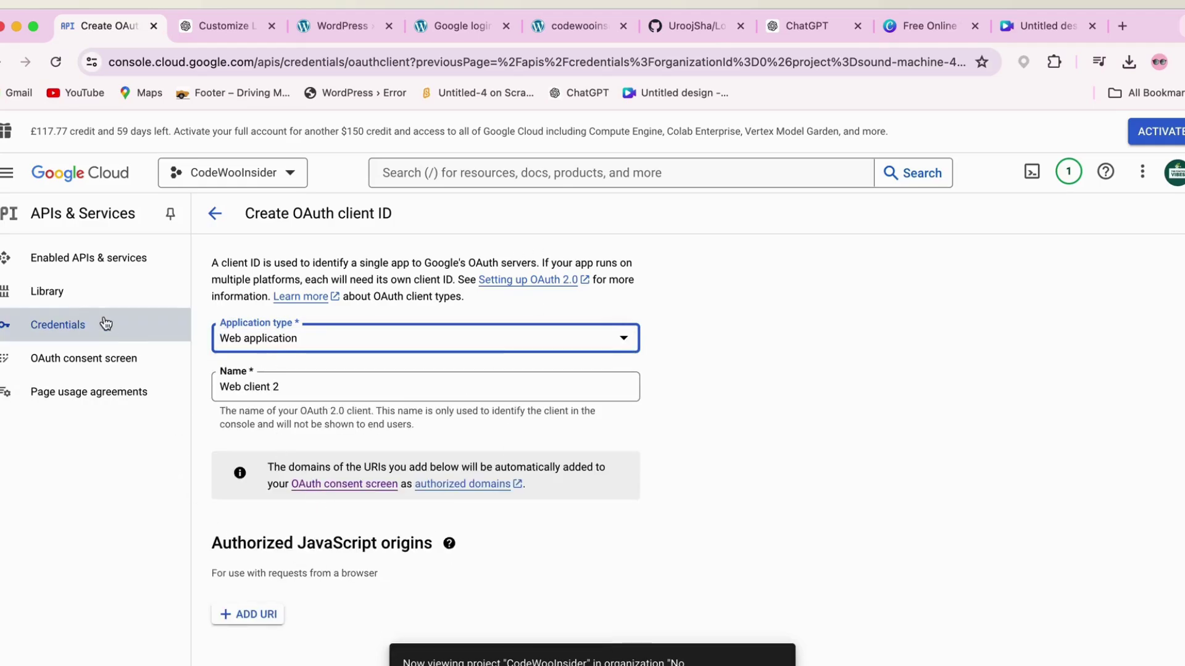
click(62, 324)
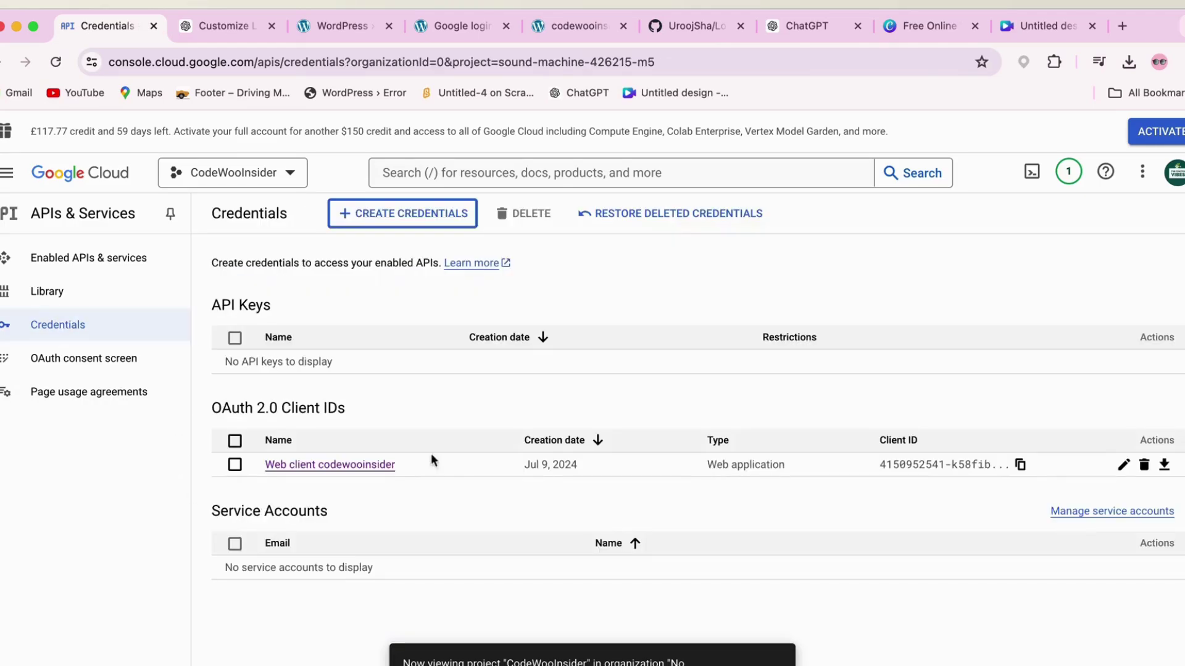
Step: Review Web client codewooinsider's authorized JavaScript origins and redirect URIs, then return to Credentials
click(1124, 464)
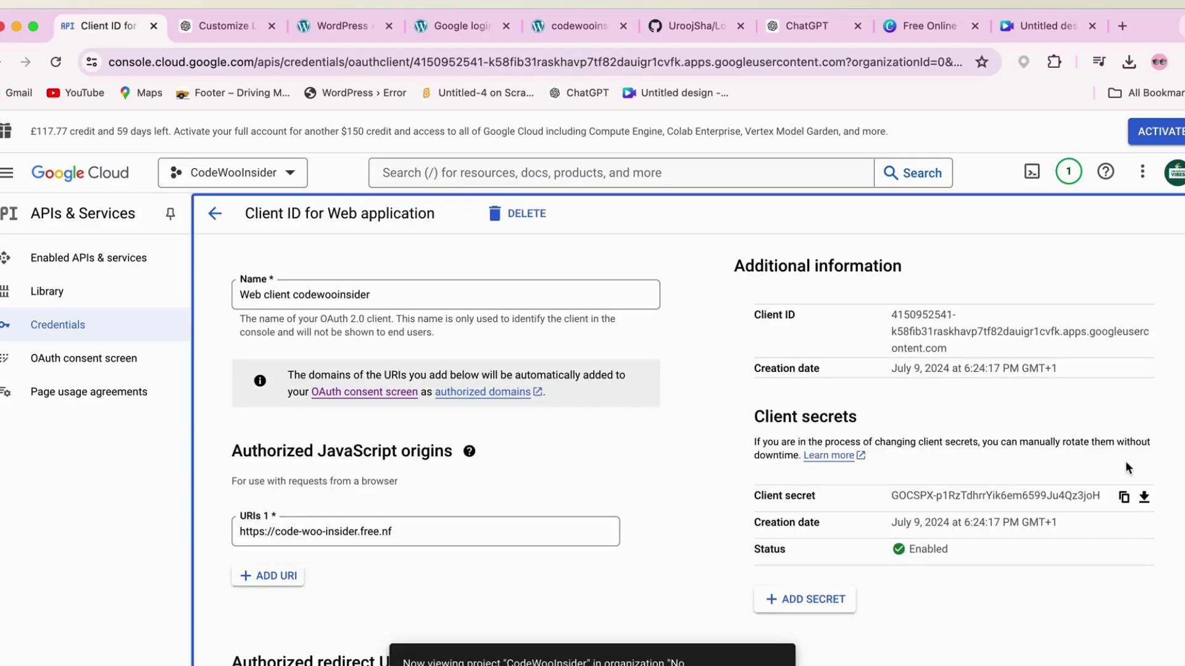
scroll(506, 449, down, 3)
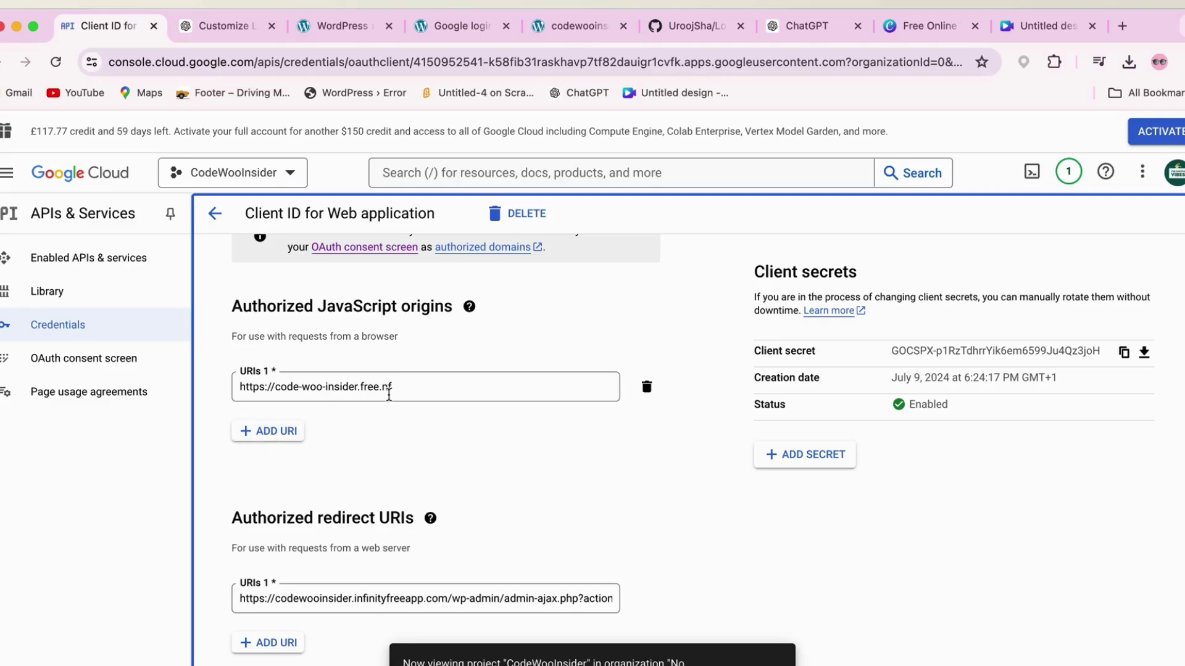
scroll(430, 407, down, 1)
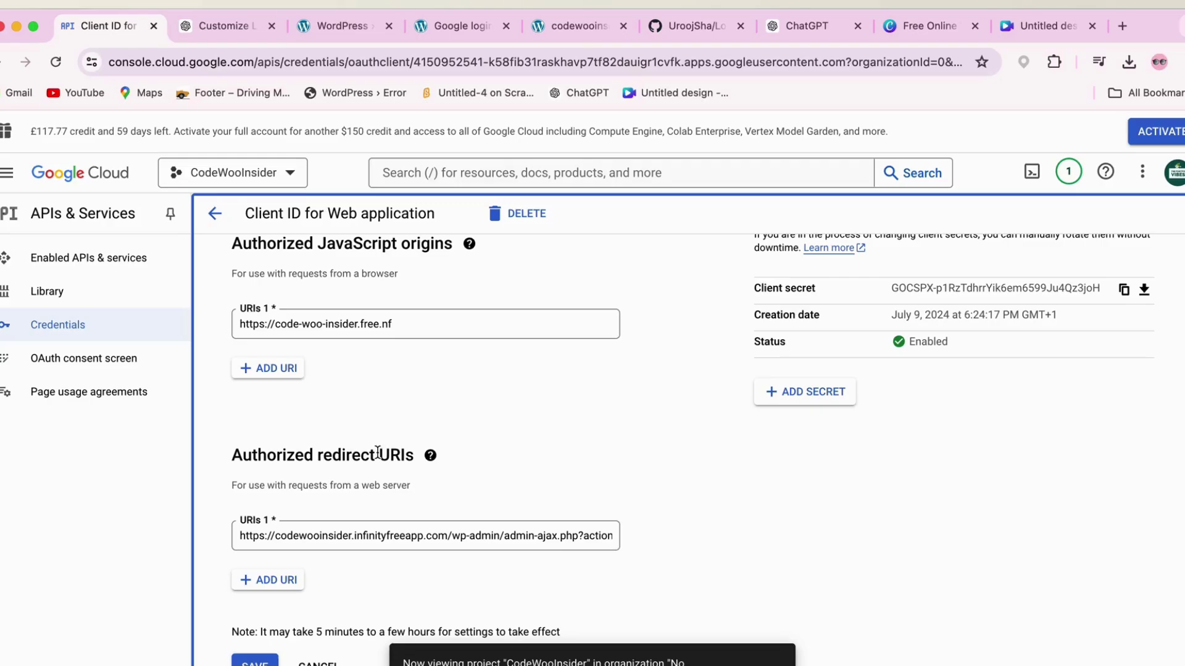
click(65, 344)
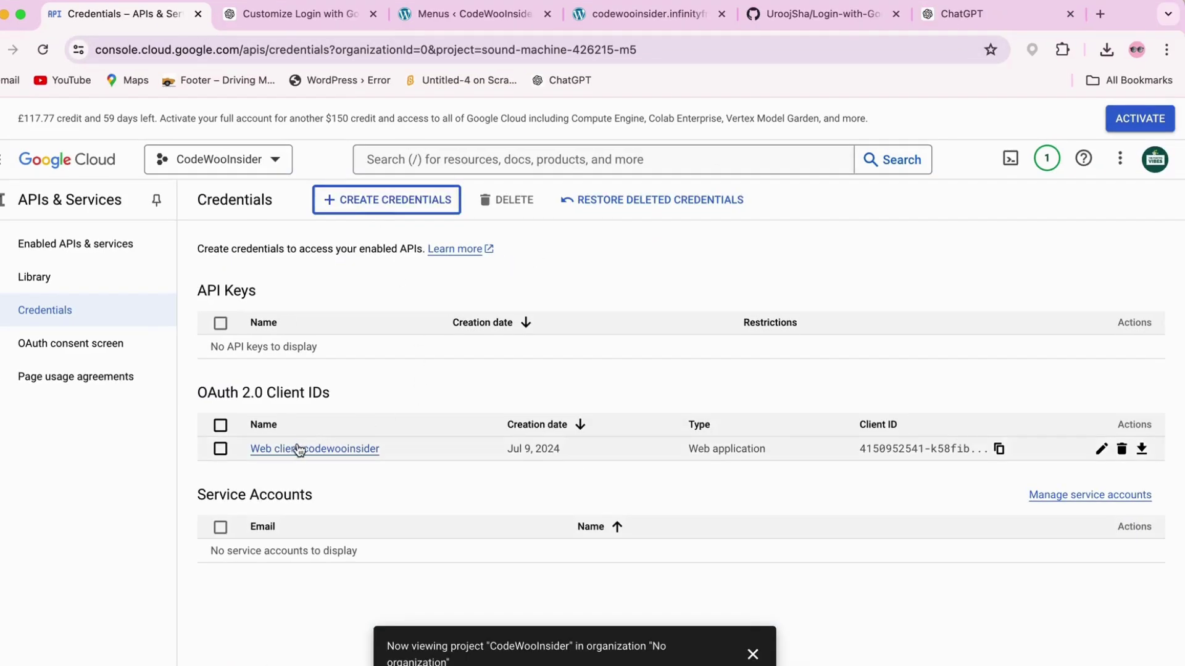
Step: Select the Web client codewooinsider Client ID and copy its client secret
click(1101, 452)
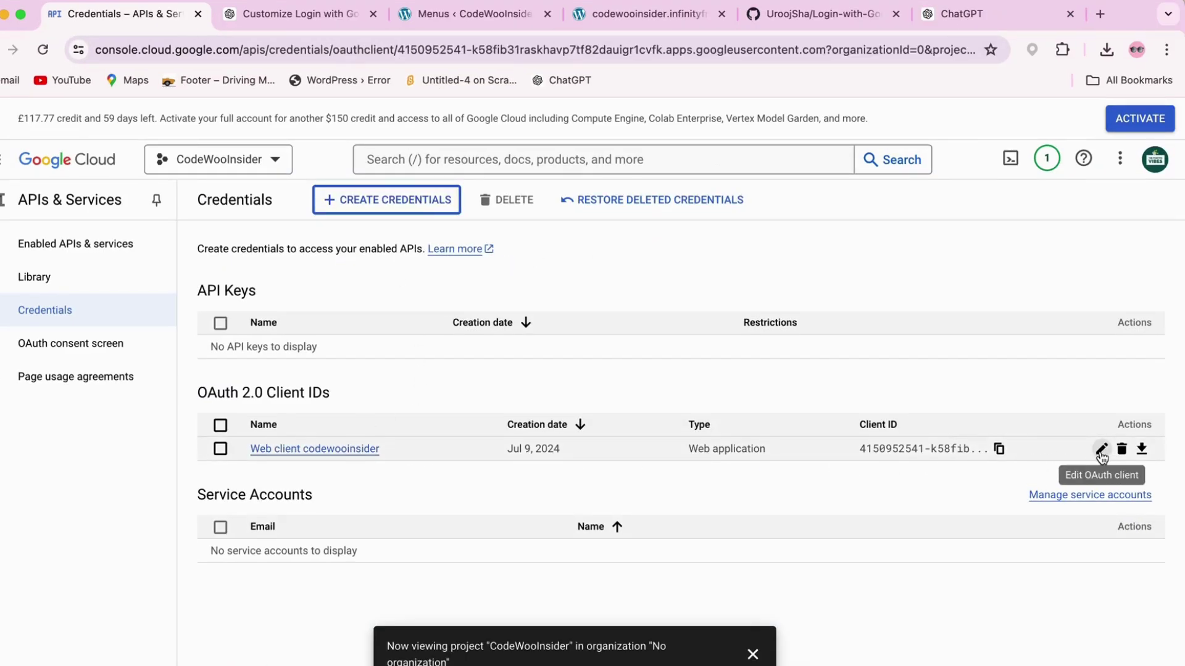
drag(873, 301, 935, 341)
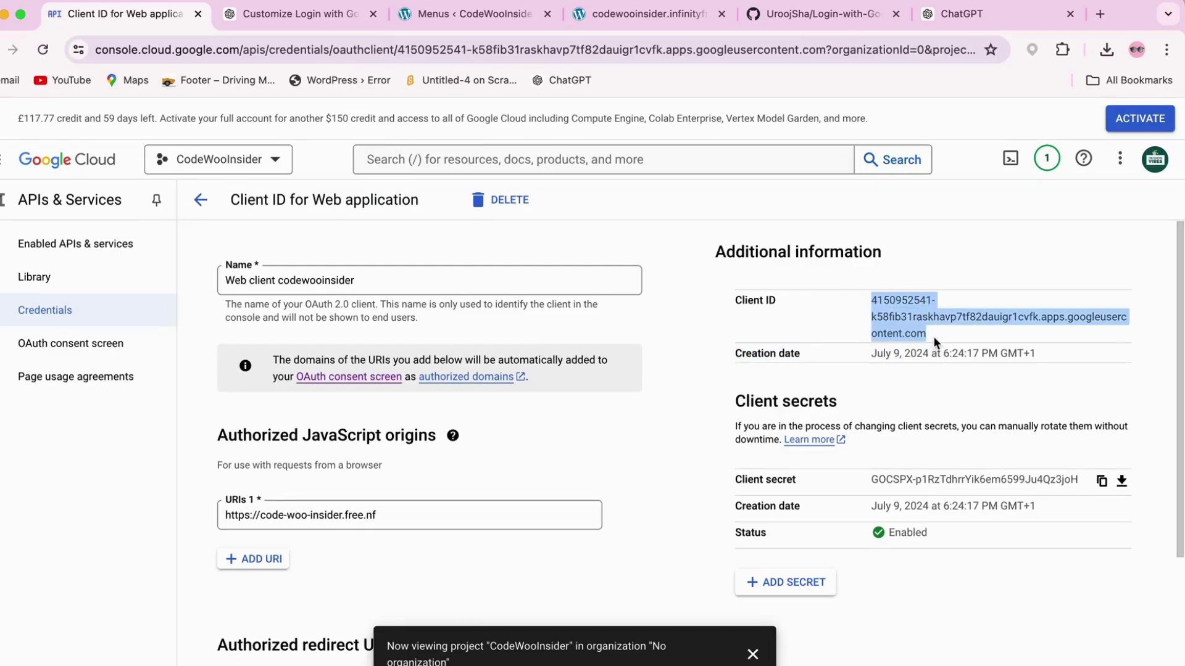
drag(871, 479, 1079, 481)
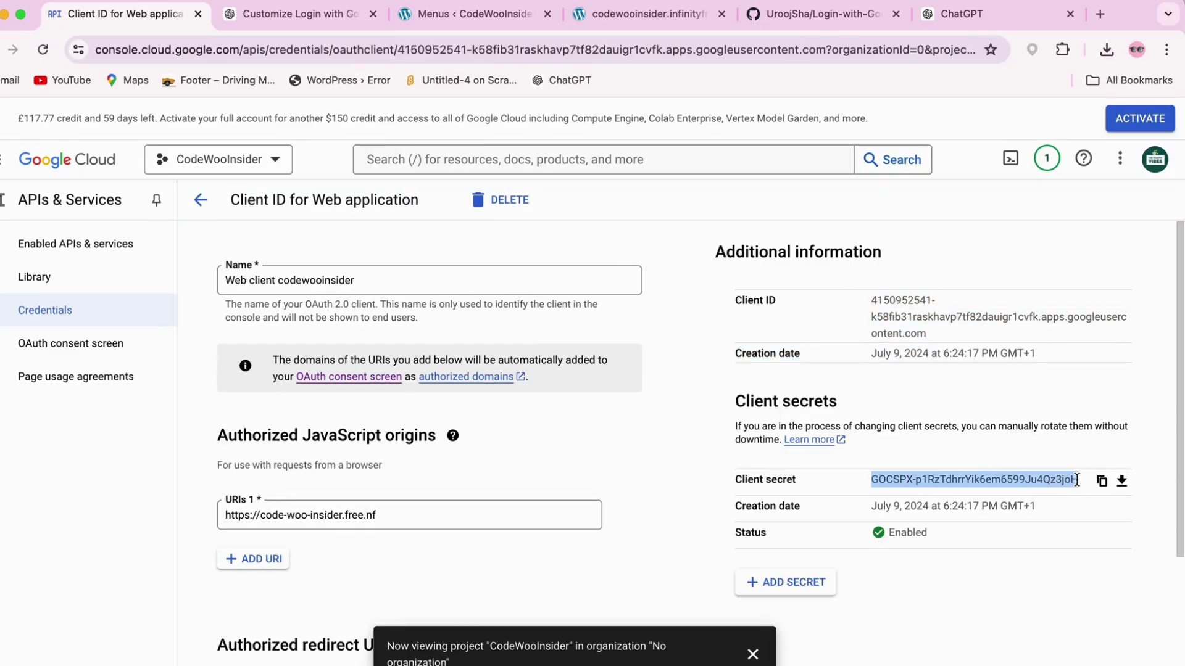
click(1101, 480)
click(201, 199)
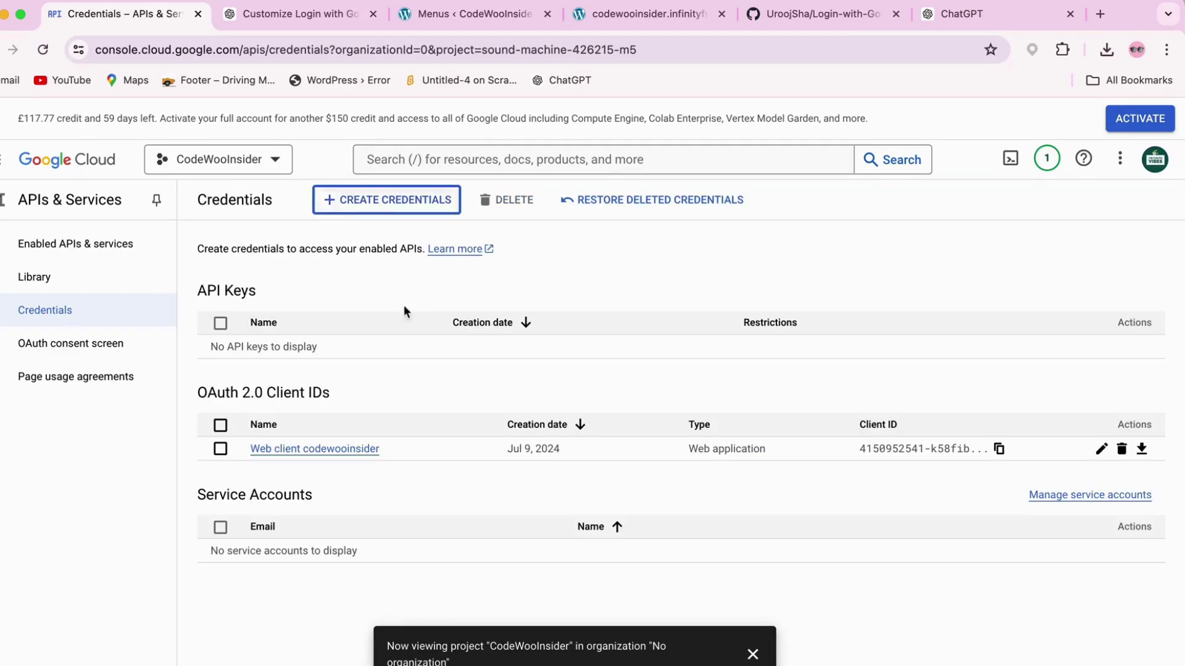
click(1101, 449)
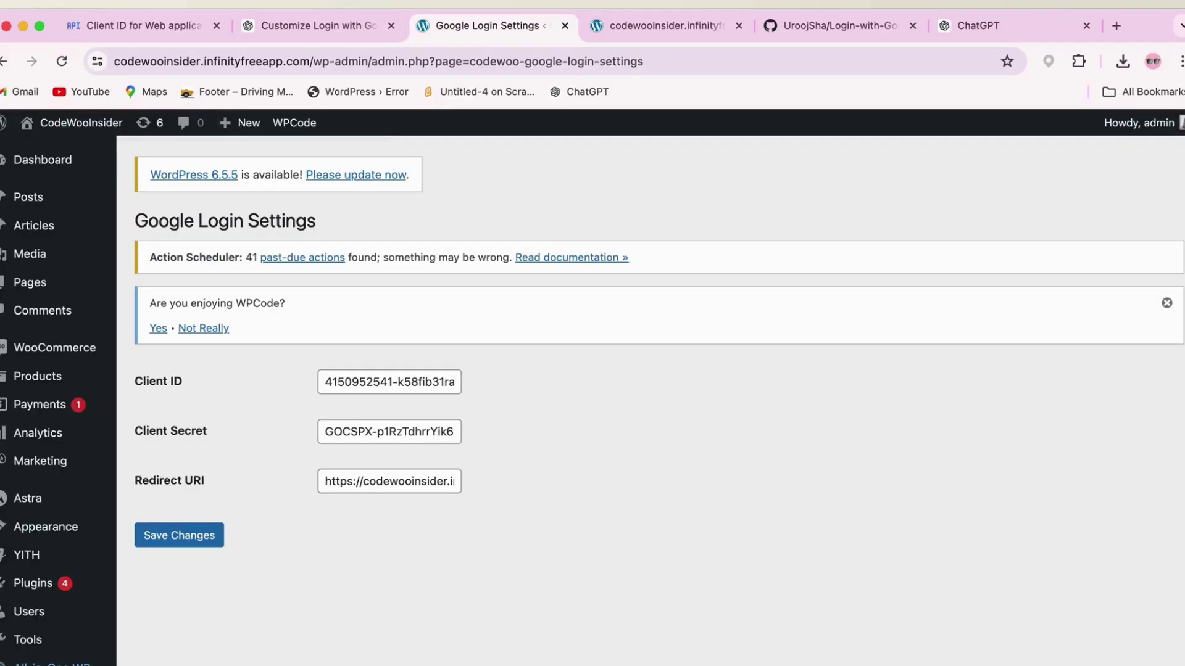
Step: Check the Client ID, Client Secret and Redirect URI fields and save the Google Login settings
scroll(34, 659, down, 3)
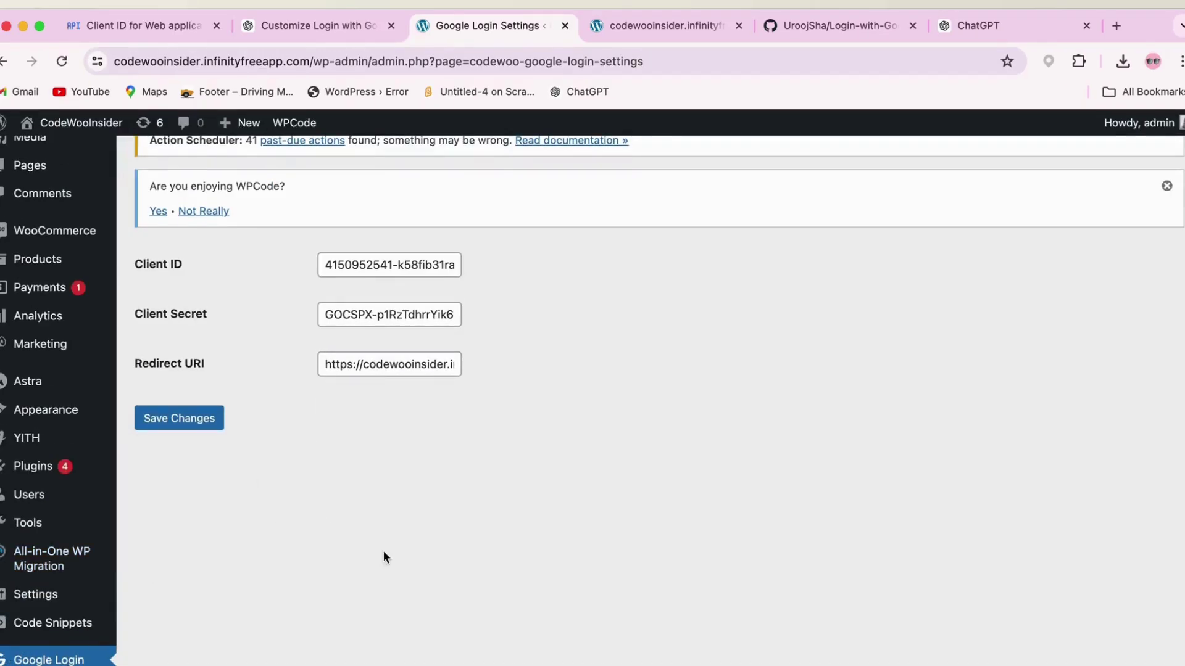
scroll(368, 340, up, 2)
triple_click(365, 313)
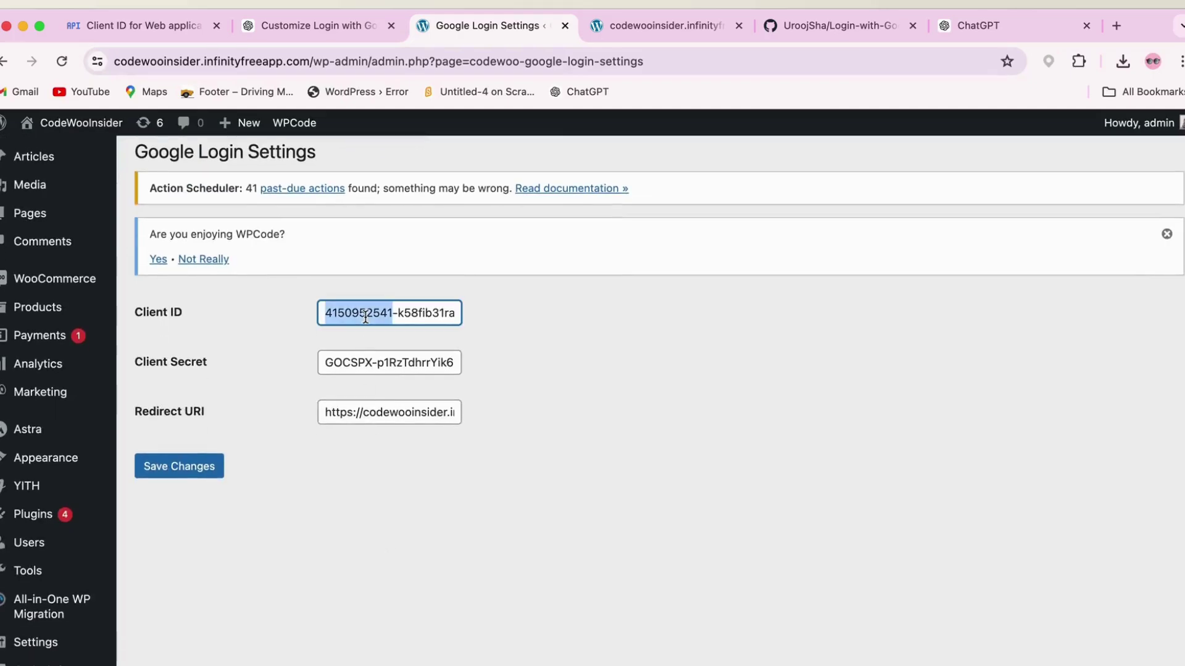
double_click(367, 361)
click(406, 412)
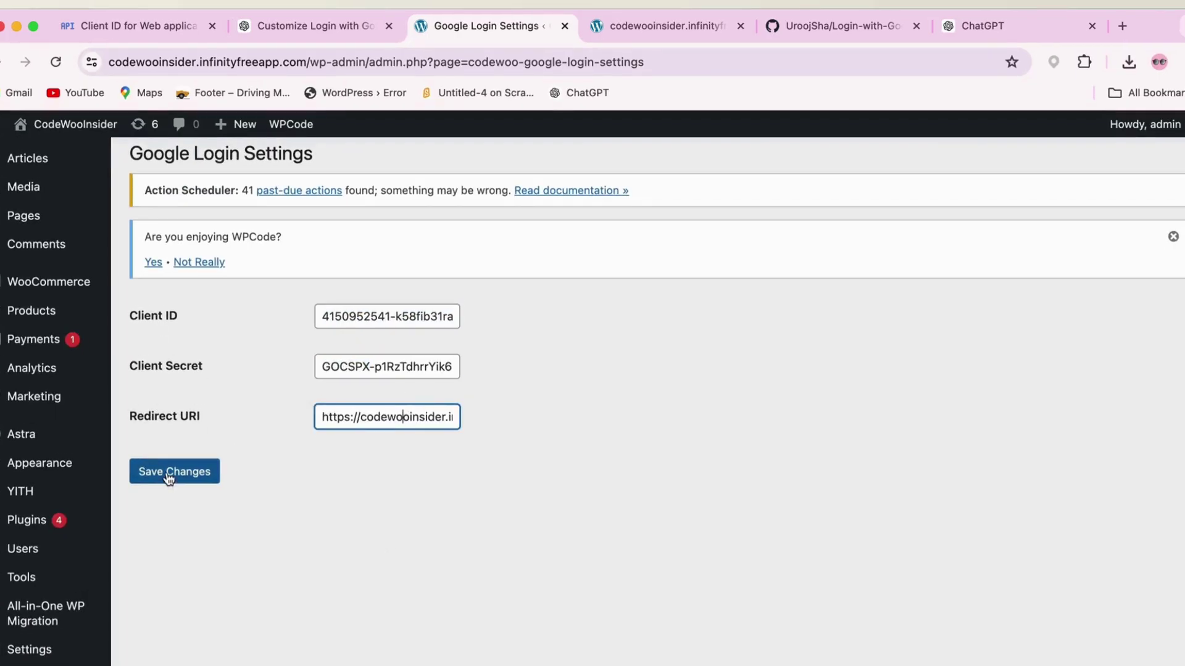
click(165, 476)
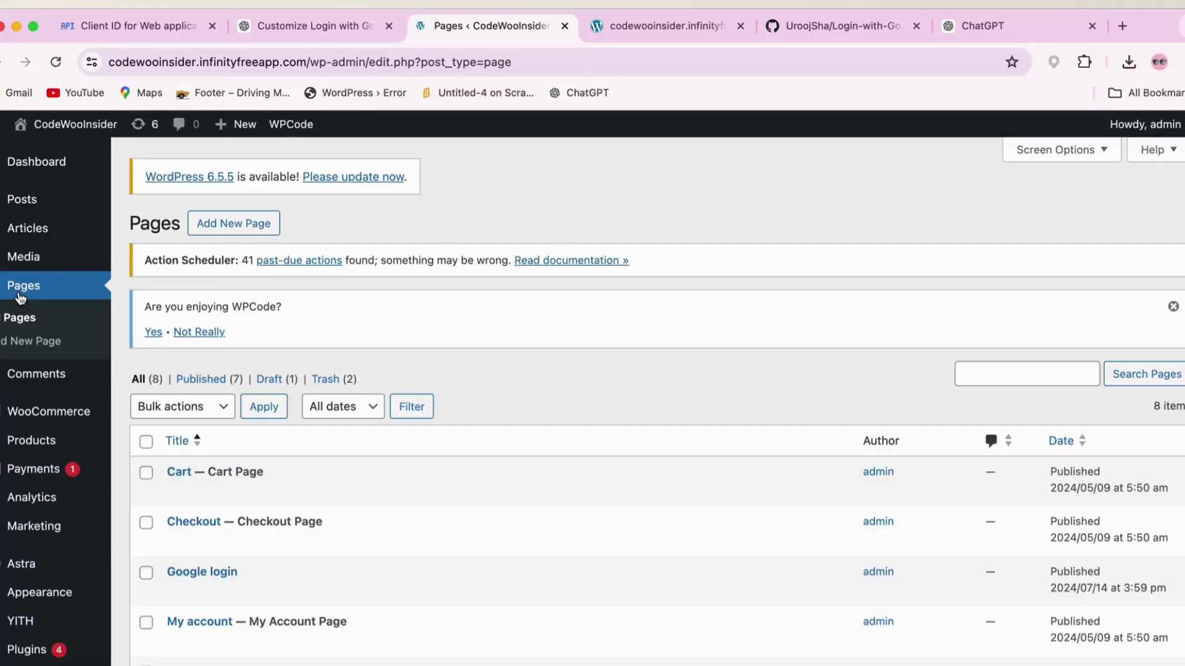
Step: Verify the Google login page's [codewoo_google_login_button] shortcode block, then log out
scroll(92, 581, down, 3)
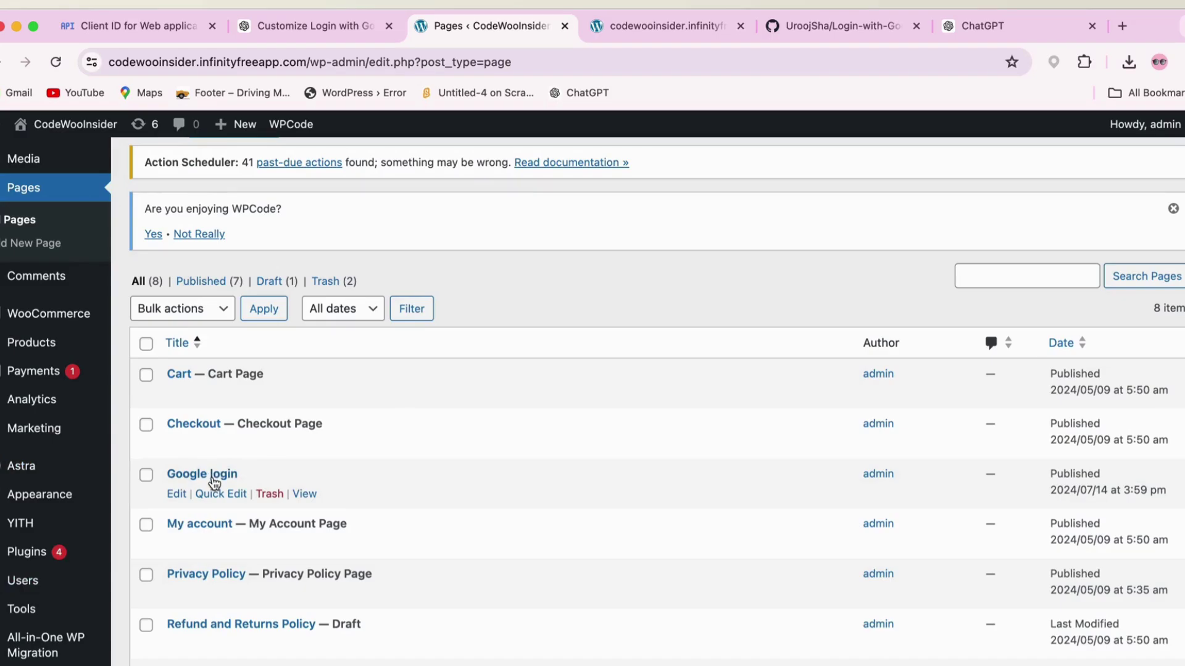
click(213, 473)
key(super+v)
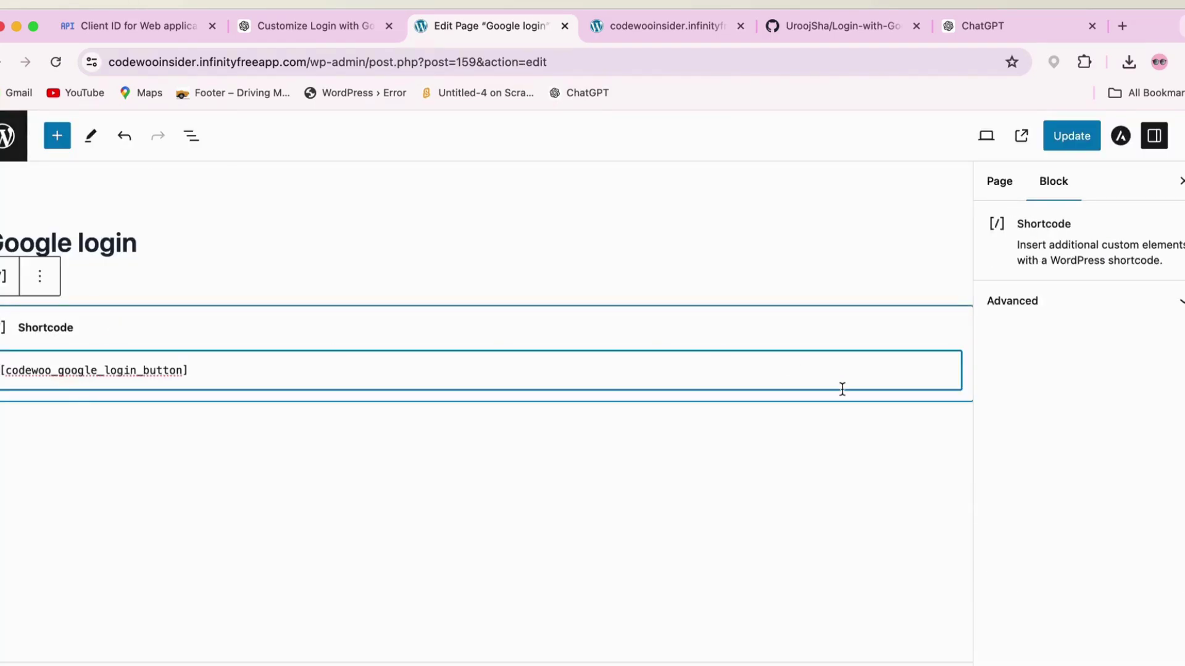
key(super+z)
click(114, 315)
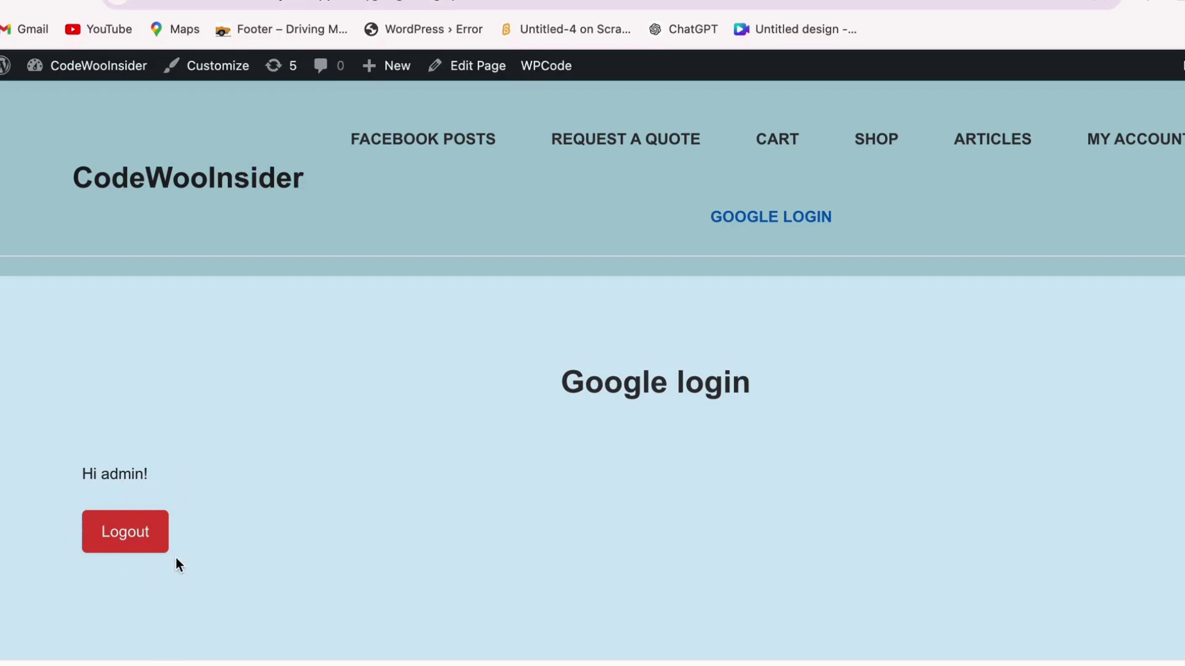
click(130, 542)
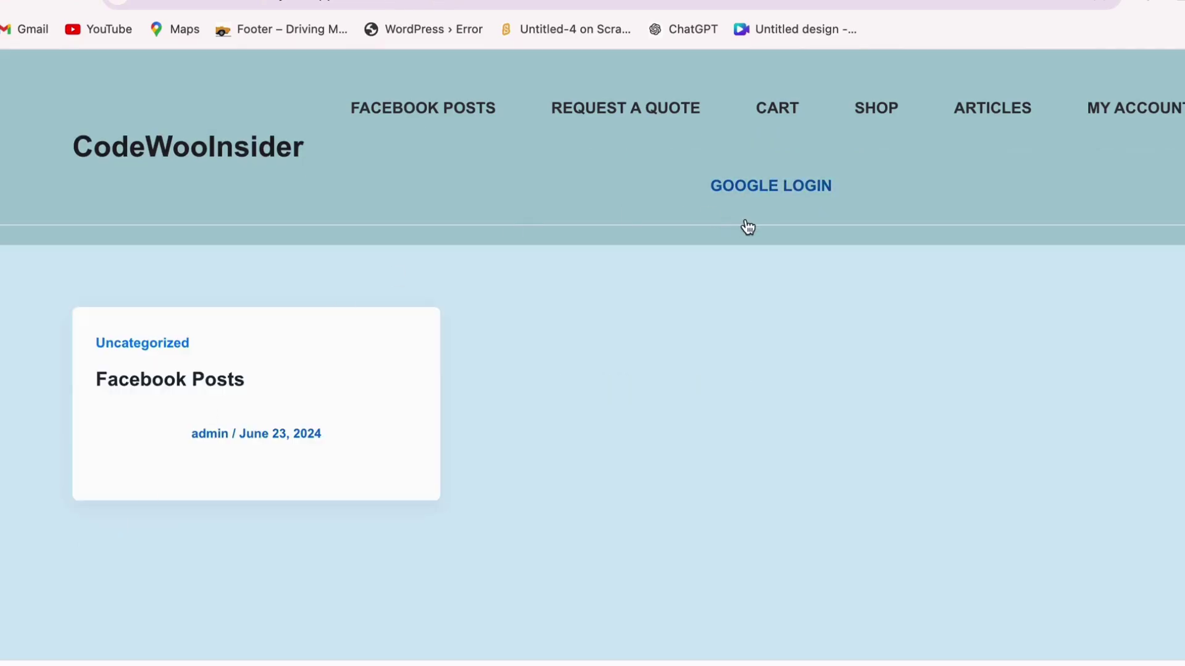
Step: From the GOOGLE LOGIN page, use Sign in with Google and pick the site's Google account
click(774, 196)
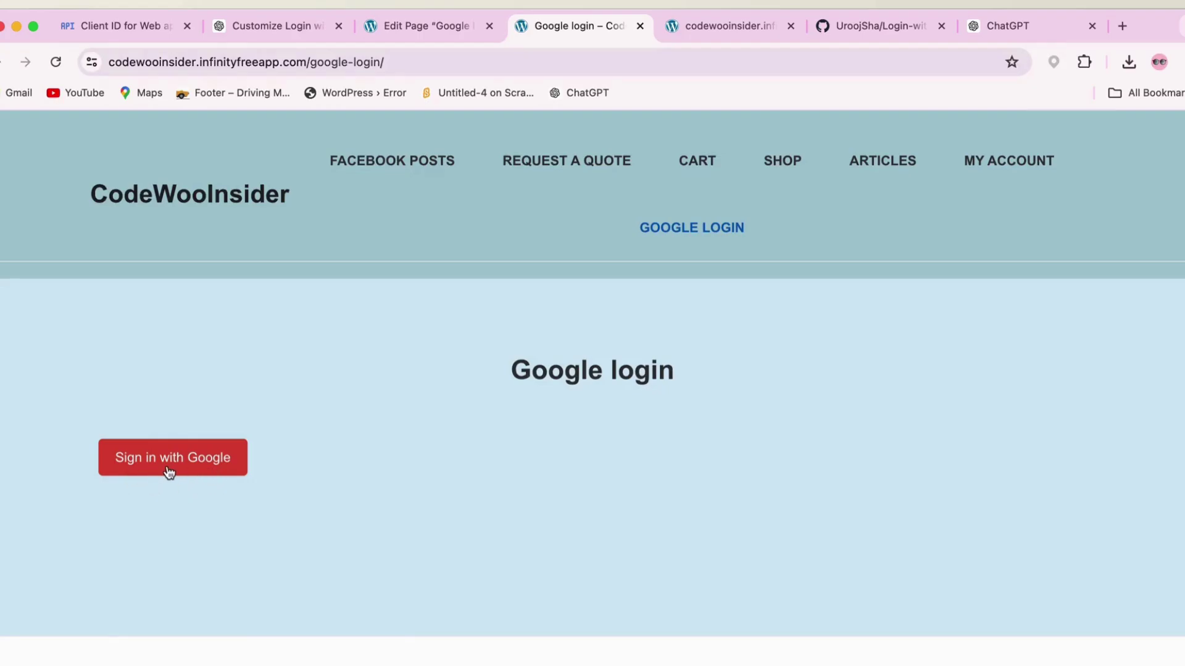
click(145, 463)
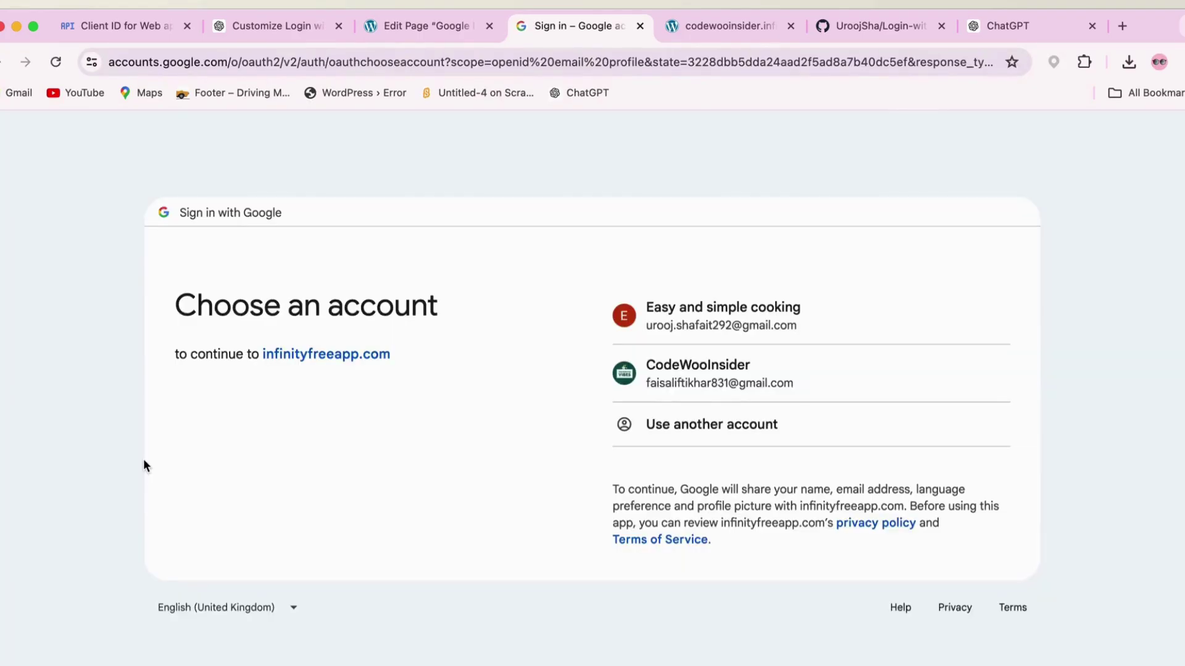
click(754, 380)
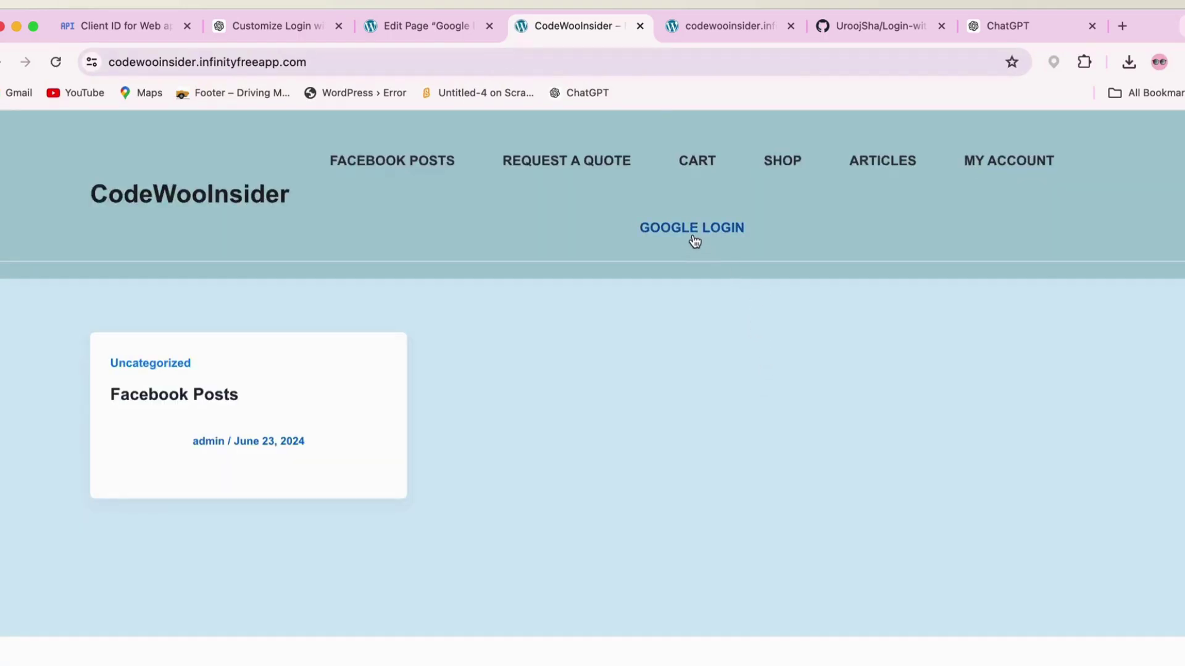
Step: Return to the GOOGLE LOGIN page to confirm the Hi greeting and Logout button
click(694, 229)
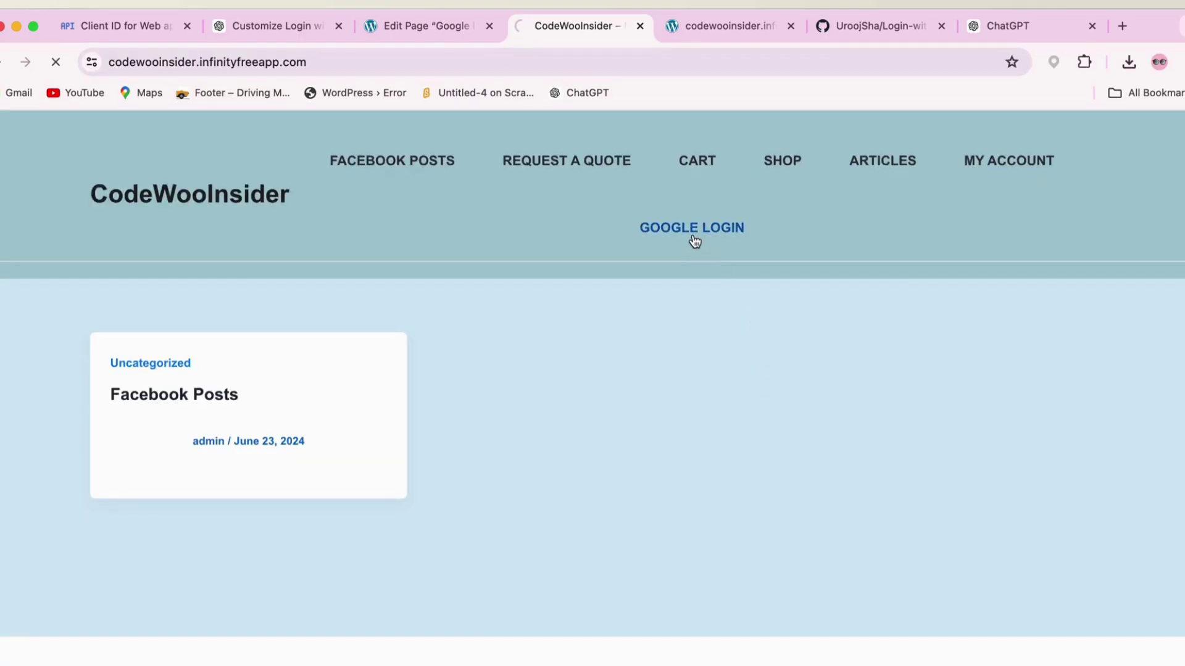